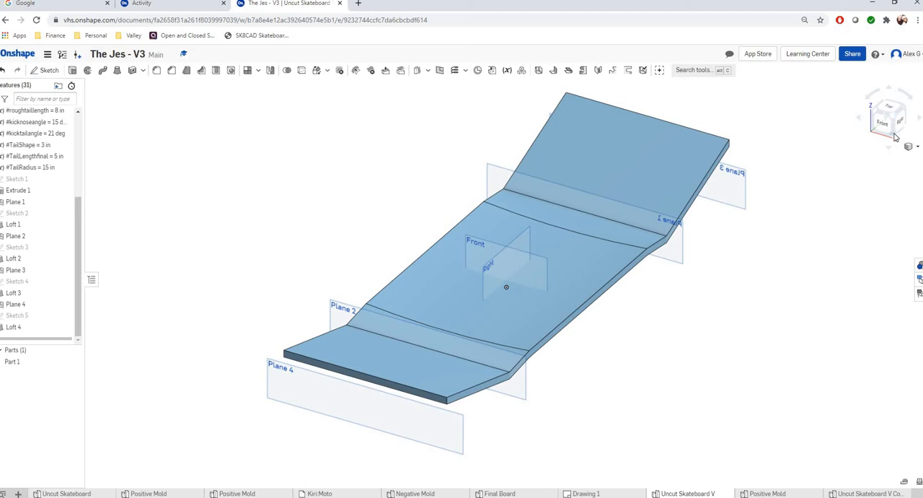
Create a construction plane offset 12 in above the Top plane.
{"action": "left_click", "coordinate": [895, 106]}
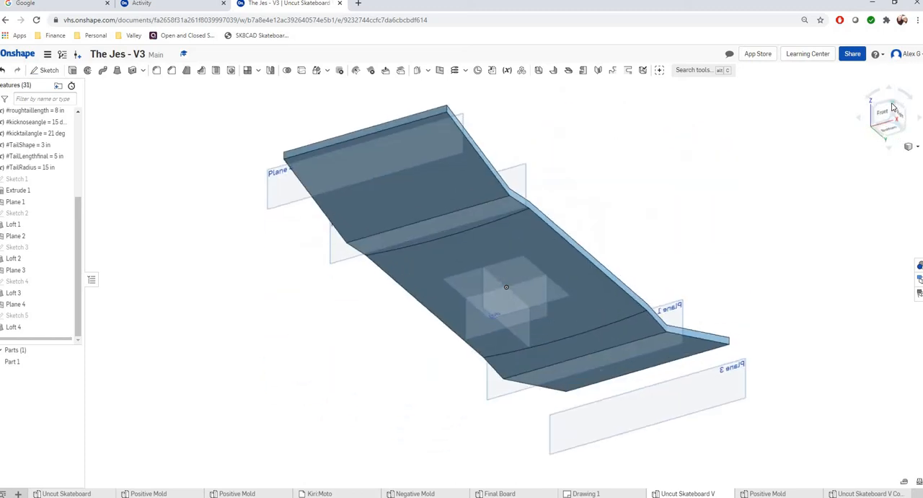
{"action": "left_click", "coordinate": [895, 106]}
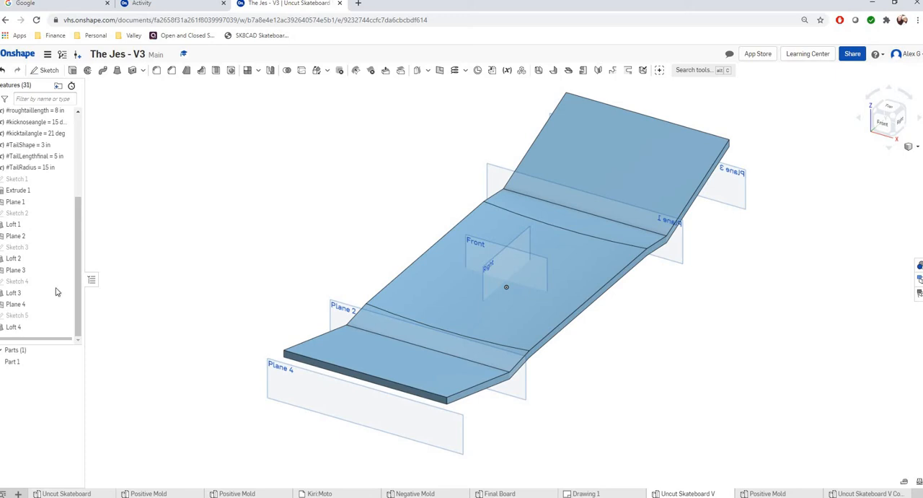
{"action": "scroll", "coordinate": [93, 209], "scroll_direction": "up", "scroll_amount": 2}
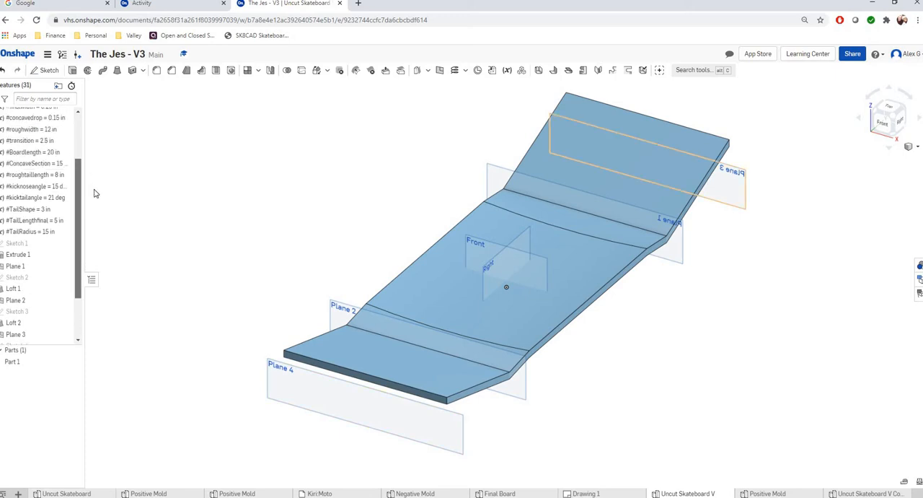
{"action": "scroll", "coordinate": [93, 194], "scroll_direction": "up", "scroll_amount": 2}
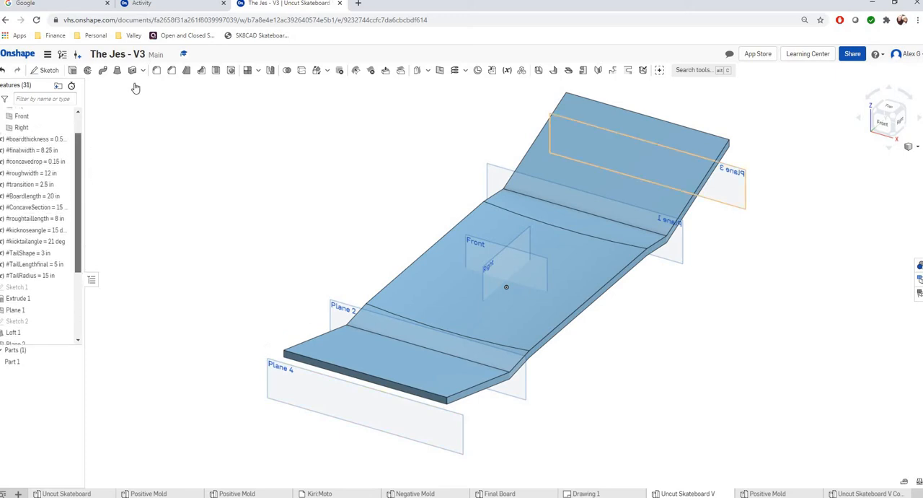
{"action": "left_click", "coordinate": [441, 70]}
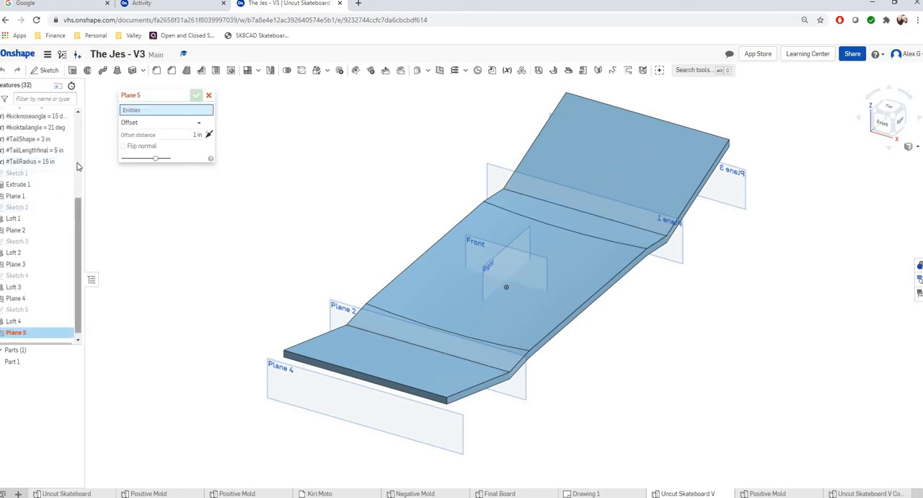
{"action": "scroll", "coordinate": [57, 166], "scroll_direction": "up", "scroll_amount": 5}
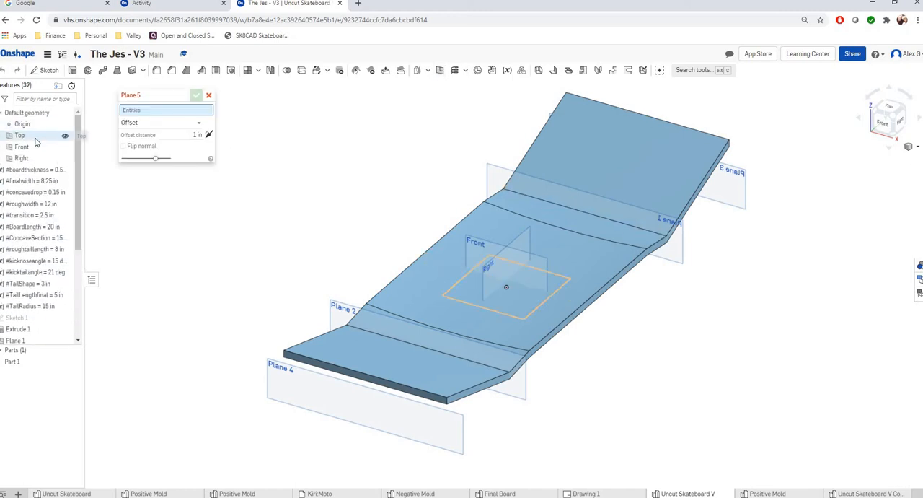
{"action": "left_click", "coordinate": [41, 136]}
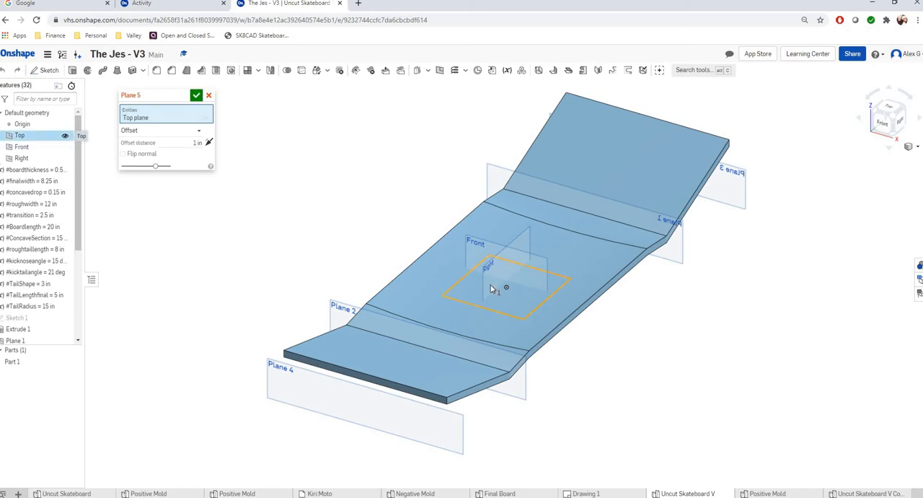
{"action": "left_click", "coordinate": [197, 143]}
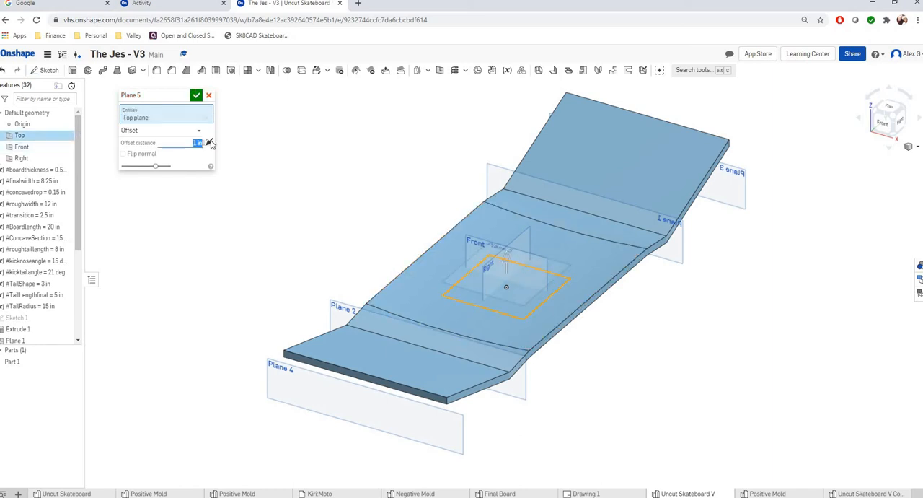
{"action": "type", "text": "12"}
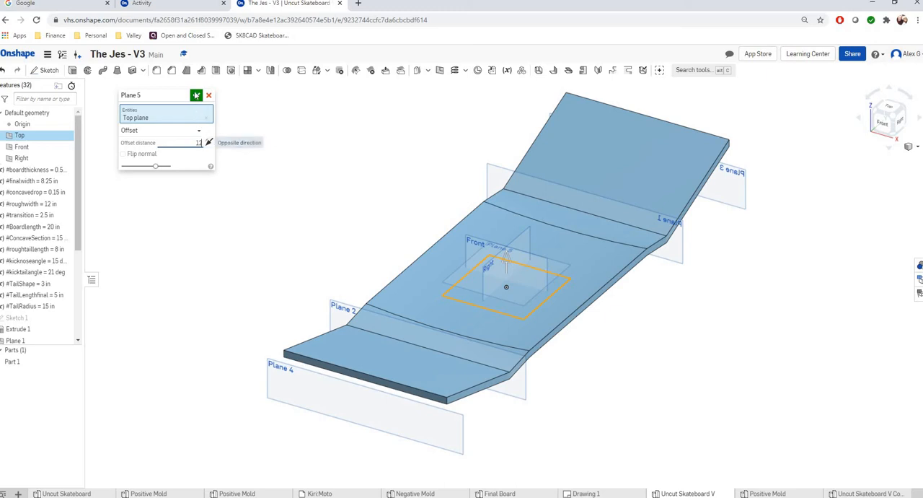
{"action": "left_click", "coordinate": [197, 95]}
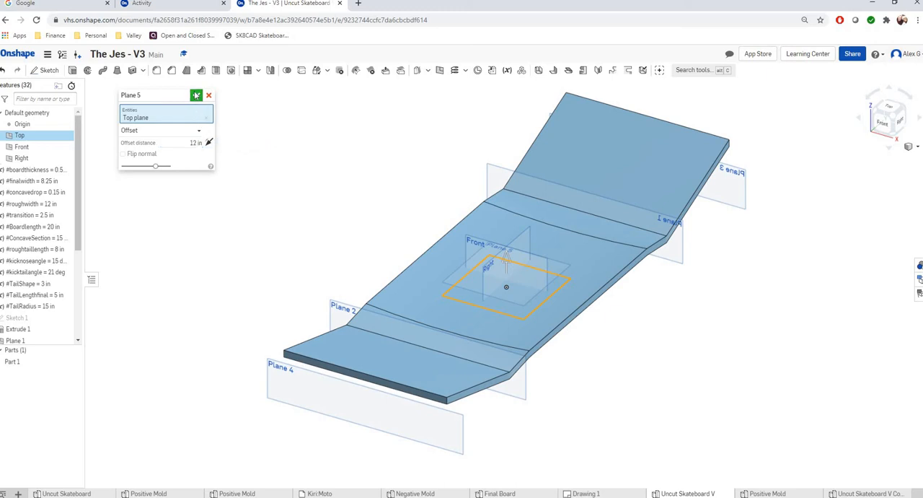
Start a sketch on Plane 5 and draw a rectangle about 7.5 in wide and 12.2 in long over the tail half of the board.
{"action": "left_click", "coordinate": [901, 120]}
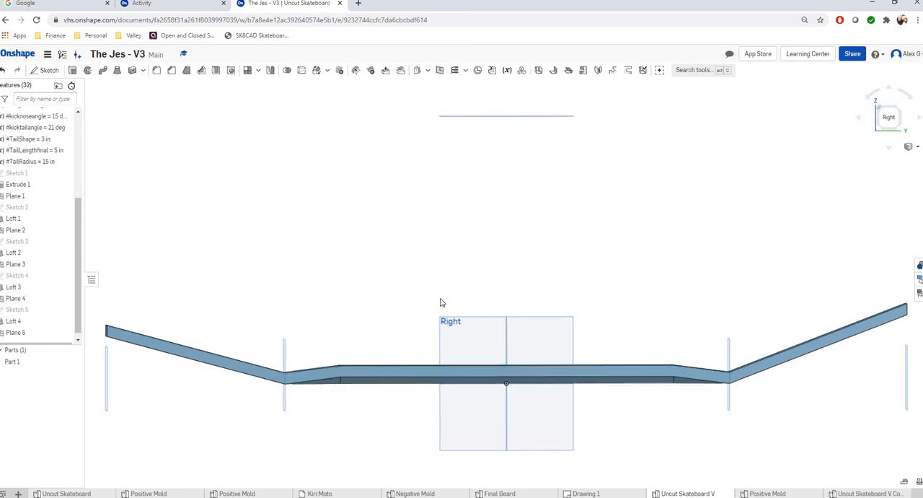
{"action": "left_click", "coordinate": [887, 95]}
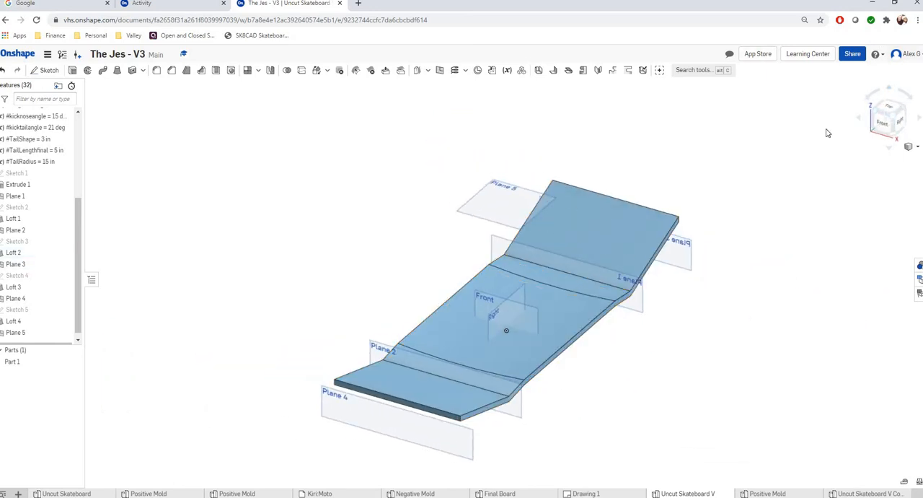
{"action": "left_click", "coordinate": [43, 70]}
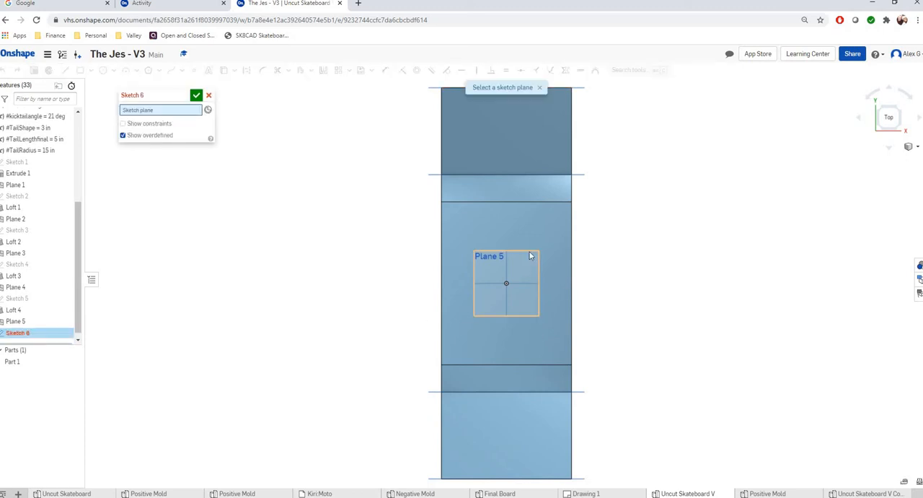
{"action": "left_click", "coordinate": [530, 254]}
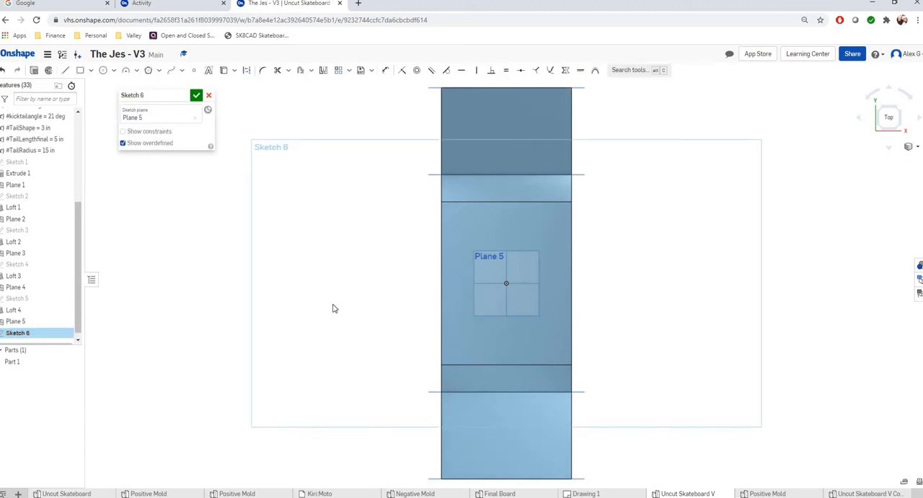
{"action": "left_click", "coordinate": [80, 70]}
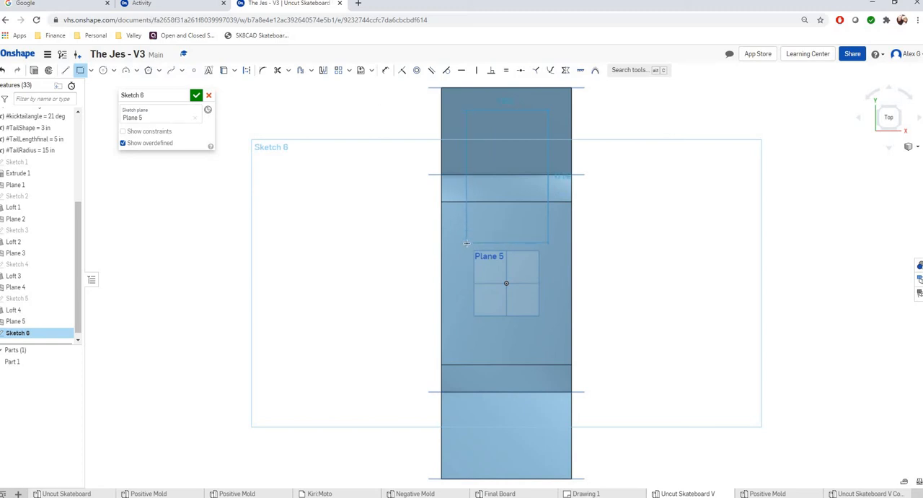
{"action": "left_click", "coordinate": [466, 242]}
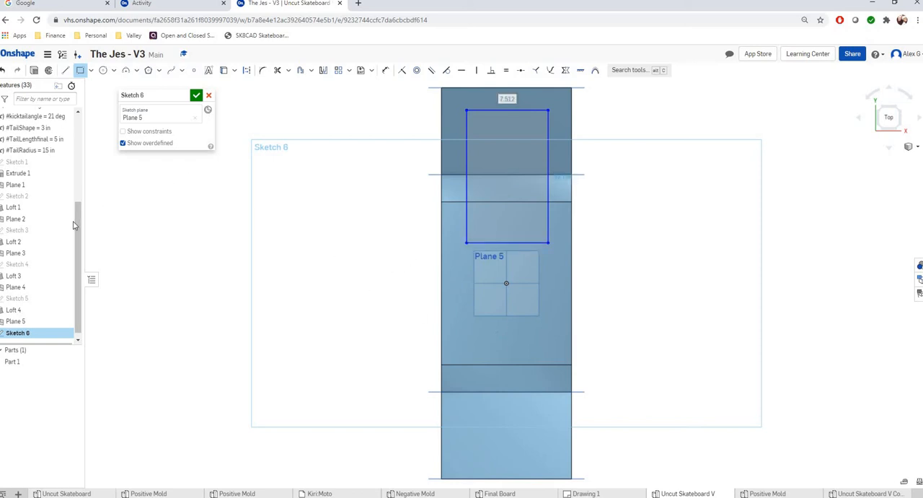
Show Sketch 1 and project its line across the middle of the board into the current sketch.
{"action": "scroll", "coordinate": [75, 216], "scroll_direction": "up", "scroll_amount": 3}
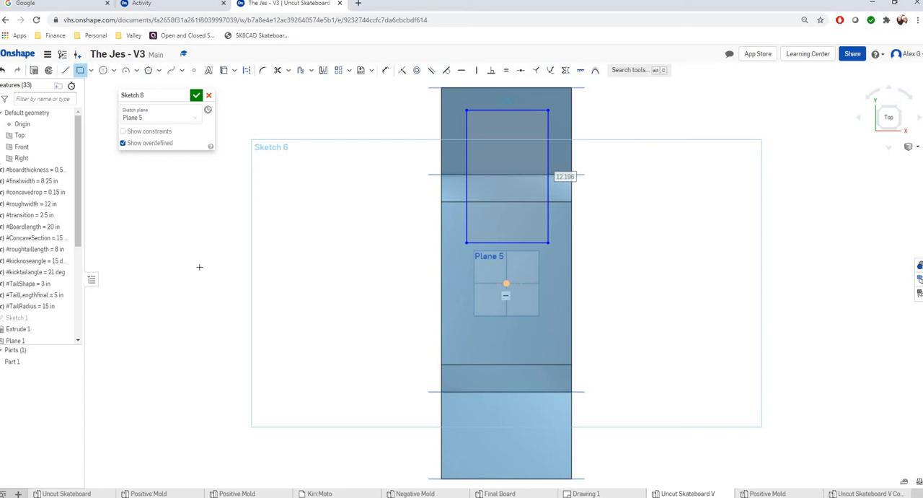
{"action": "scroll", "coordinate": [71, 220], "scroll_direction": "down", "scroll_amount": 1}
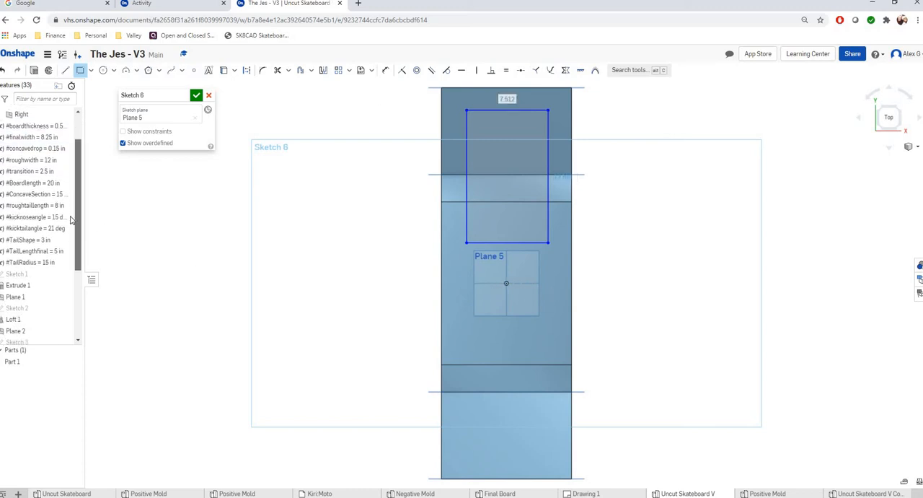
{"action": "scroll", "coordinate": [70, 220], "scroll_direction": "down", "scroll_amount": 1}
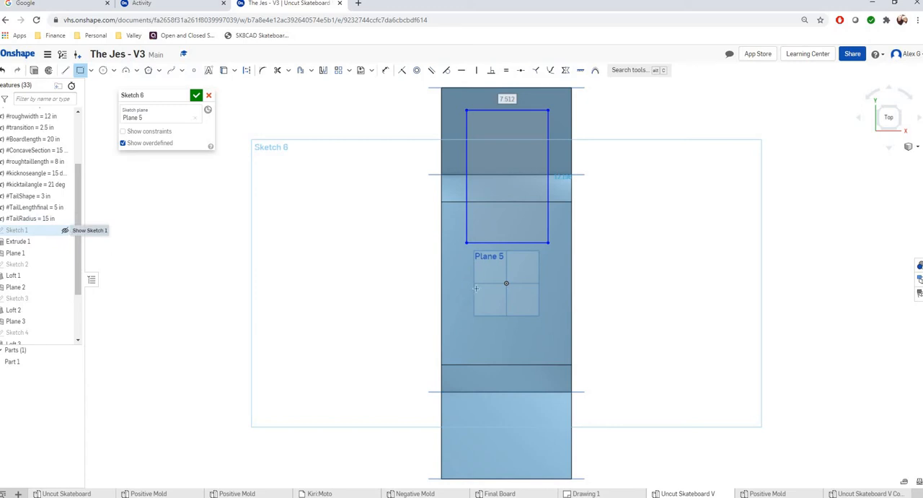
{"action": "left_click", "coordinate": [64, 231]}
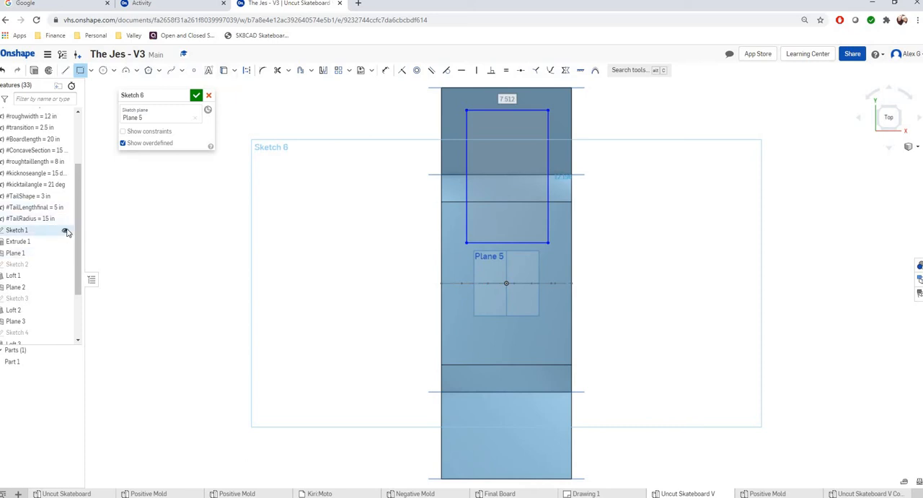
{"action": "left_click", "coordinate": [225, 71]}
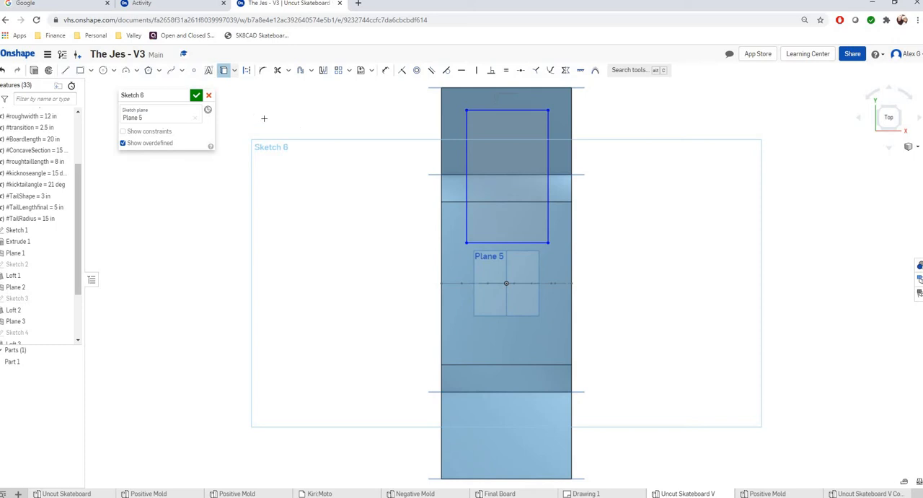
{"action": "left_click", "coordinate": [452, 283]}
Dimension the distance between the rectangle's lower edge and the projected centre line to 0.
{"action": "left_click", "coordinate": [385, 70]}
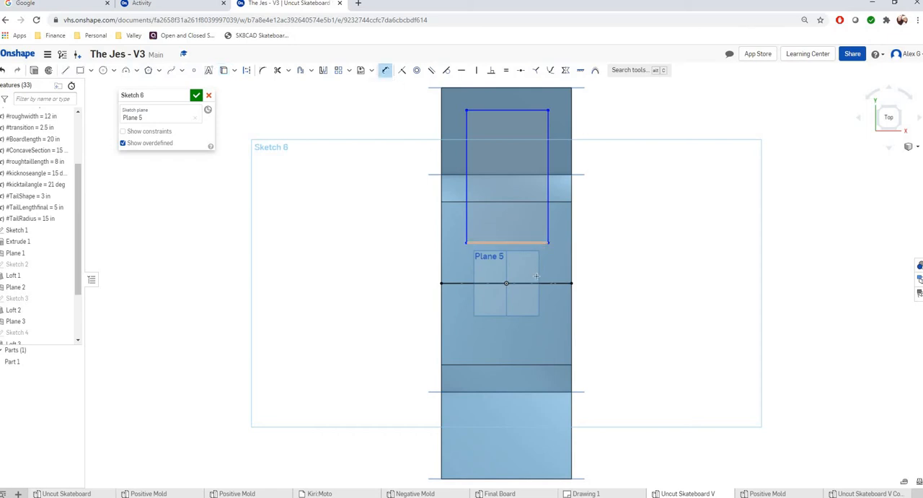
{"action": "left_click", "coordinate": [537, 282]}
{"action": "left_click", "coordinate": [715, 269]}
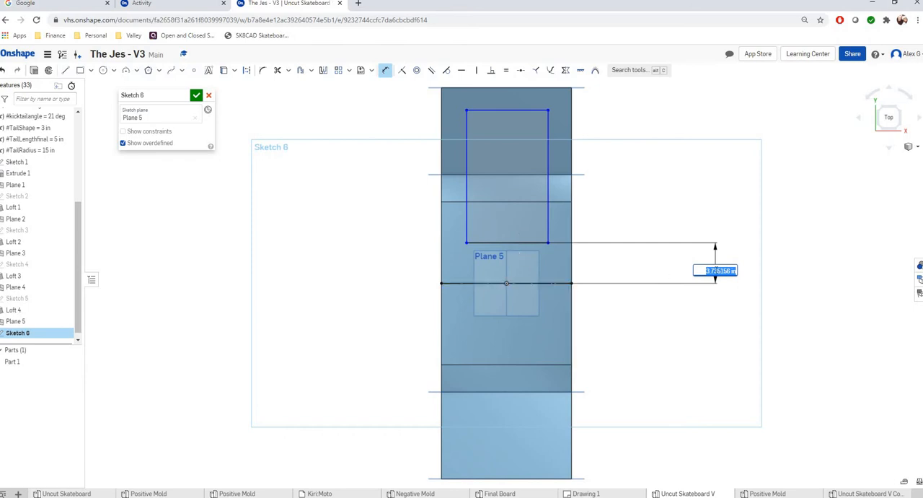
{"action": "type", "text": "0"}
{"action": "key", "text": "Return"}
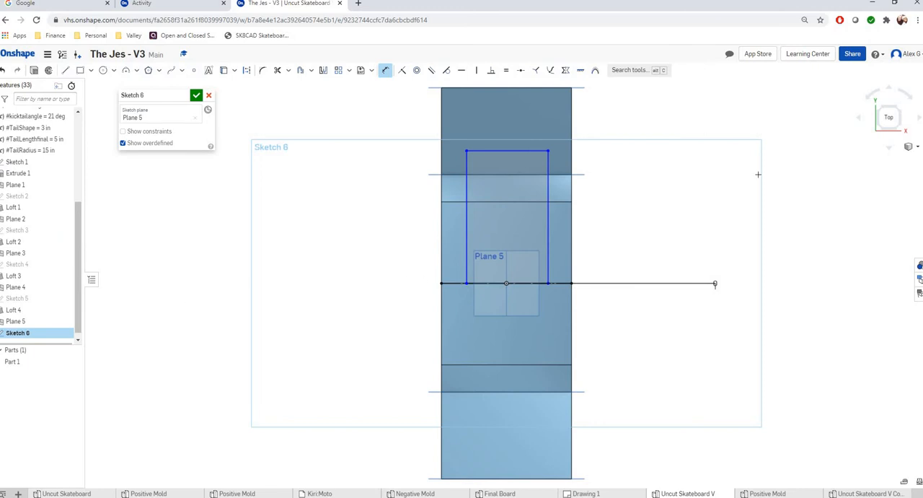
Set the kicknoseangle variable to 0 deg.
{"action": "left_click", "coordinate": [881, 129]}
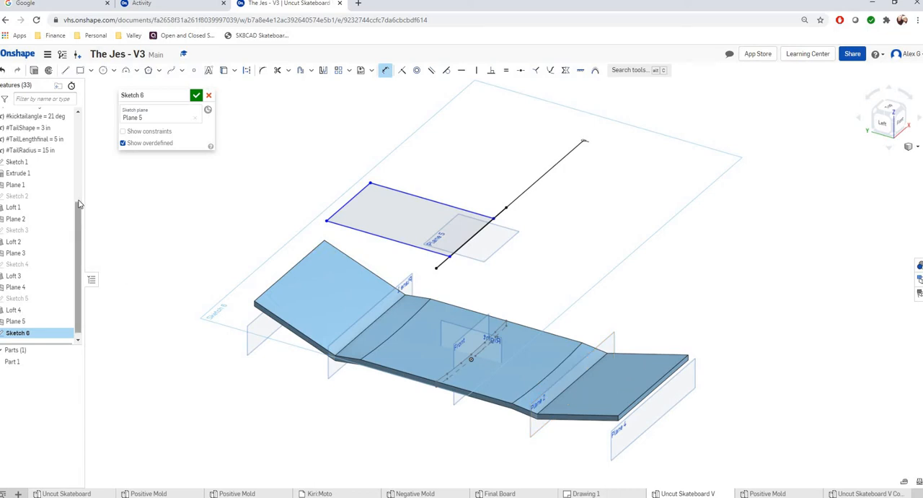
{"action": "scroll", "coordinate": [75, 229], "scroll_direction": "up", "scroll_amount": 3}
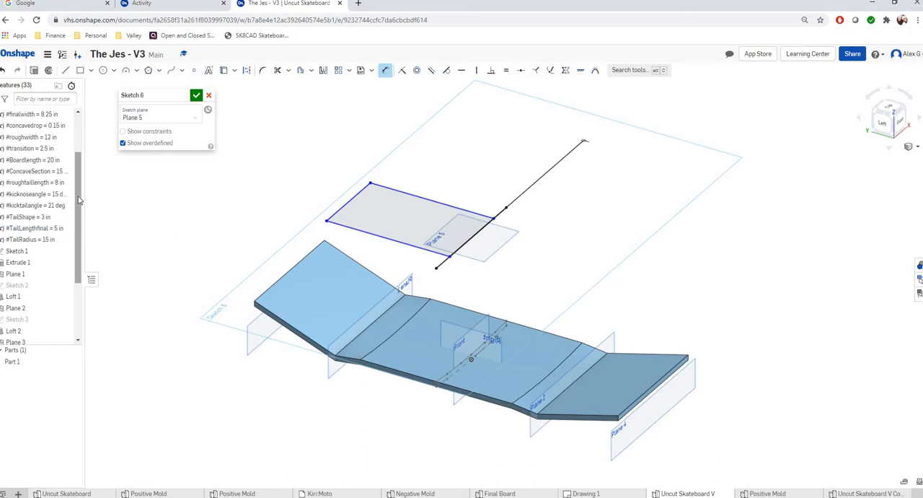
{"action": "scroll", "coordinate": [78, 203], "scroll_direction": "up", "scroll_amount": 1}
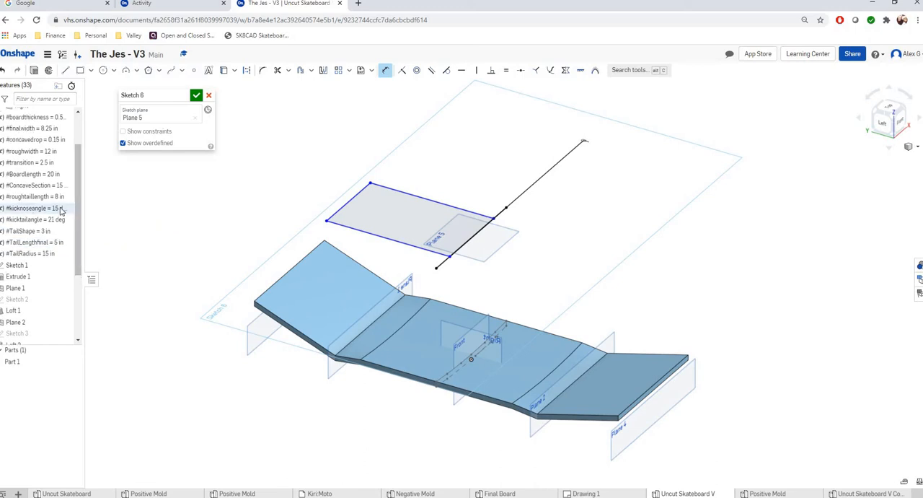
{"action": "double_click", "coordinate": [62, 209]}
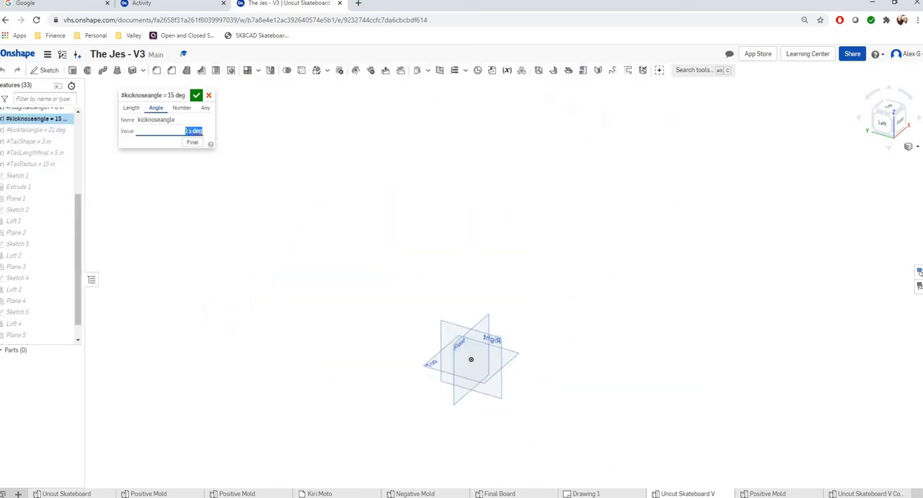
{"action": "type", "text": "0"}
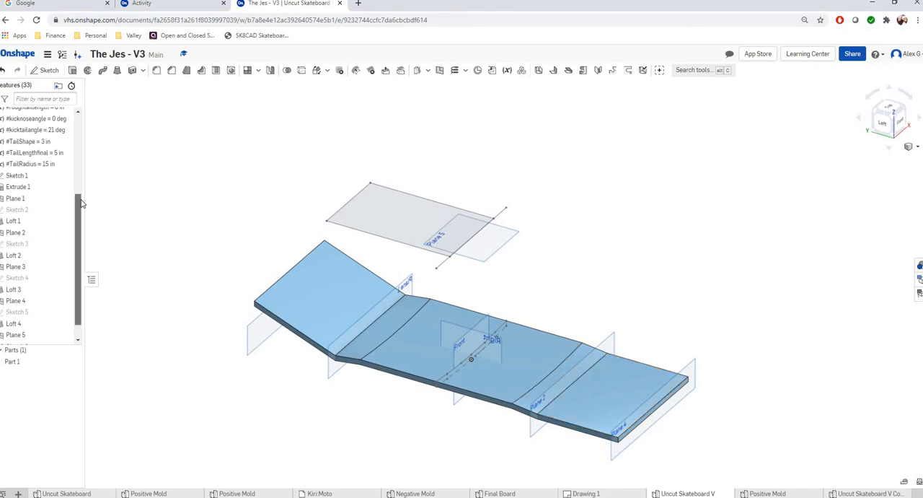
Reopen Sketch 6, which holds the rectangle, for editing.
{"action": "scroll", "coordinate": [80, 229], "scroll_direction": "down", "scroll_amount": 1}
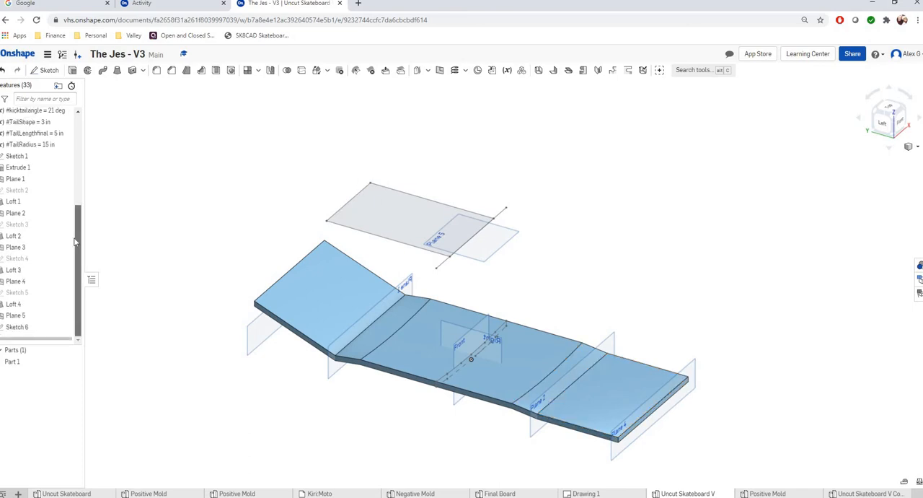
{"action": "double_click", "coordinate": [25, 329]}
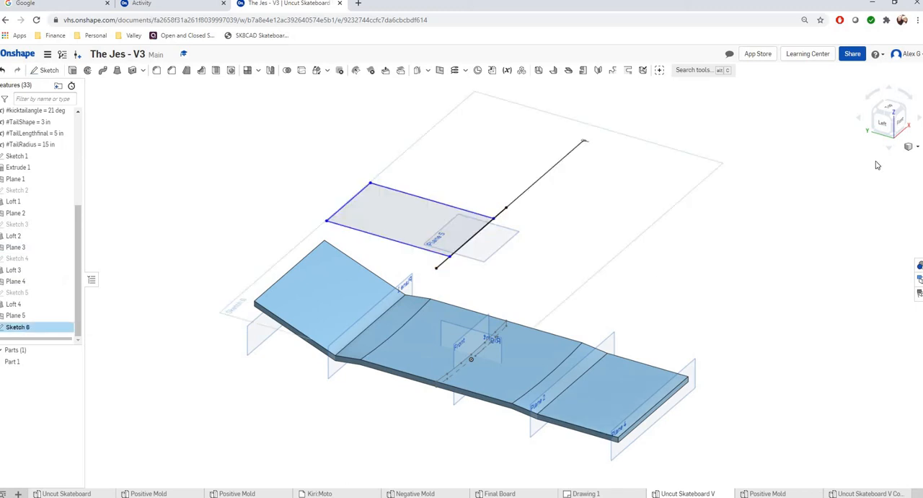
{"action": "left_click", "coordinate": [888, 110]}
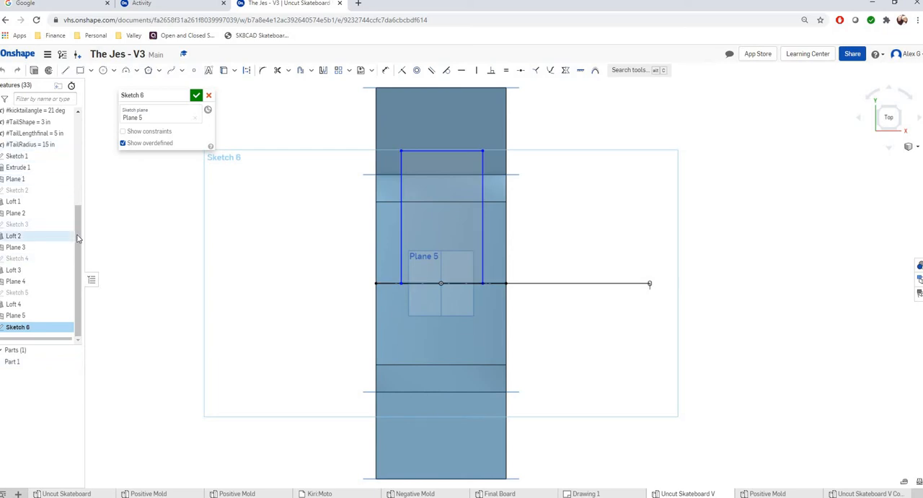
Switch to the Word document and copy the expression #Boardlength/2 + #transition + #TailLengthfinal.
{"action": "left_click_drag", "start_coordinate": [80, 222], "coordinate": [80, 220]}
{"action": "scroll", "coordinate": [80, 220], "scroll_direction": "up", "scroll_amount": 3}
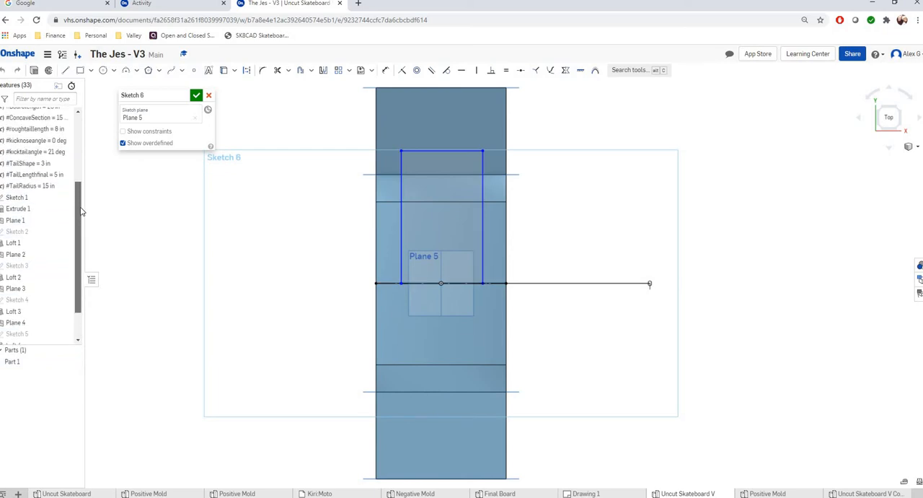
{"action": "scroll", "coordinate": [81, 209], "scroll_direction": "up", "scroll_amount": 2}
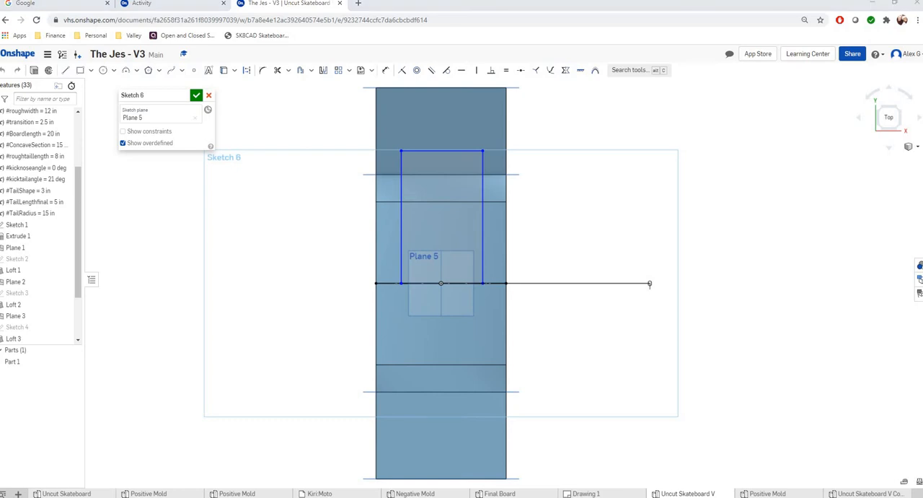
{"action": "mouse_move", "coordinate": [0, 133]}
{"action": "left_mouse_down"}
{"action": "mouse_move", "coordinate": [440, 107]}
{"action": "mouse_move", "coordinate": [503, 91]}
{"action": "mouse_move", "coordinate": [500, 79]}
{"action": "left_mouse_up"}
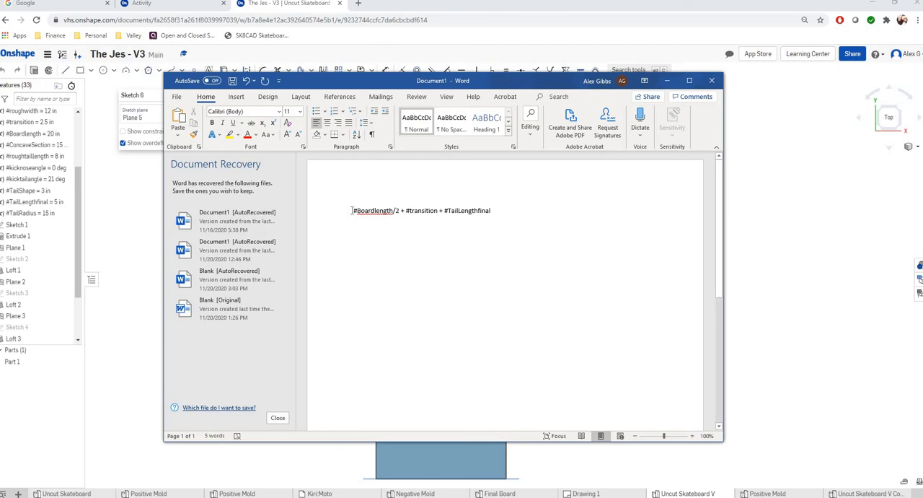
{"action": "left_click_drag", "start_coordinate": [354, 210], "coordinate": [490, 211]}
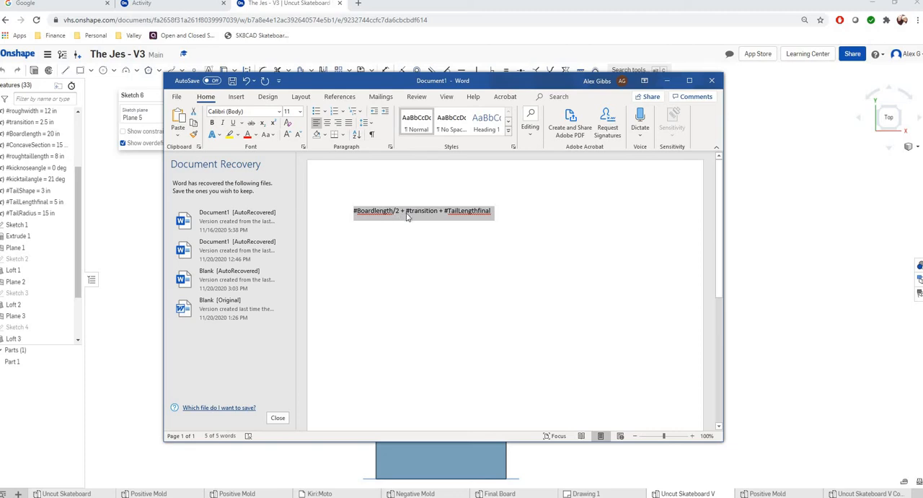
{"action": "left_click_drag", "start_coordinate": [456, 84], "coordinate": [479, 231]}
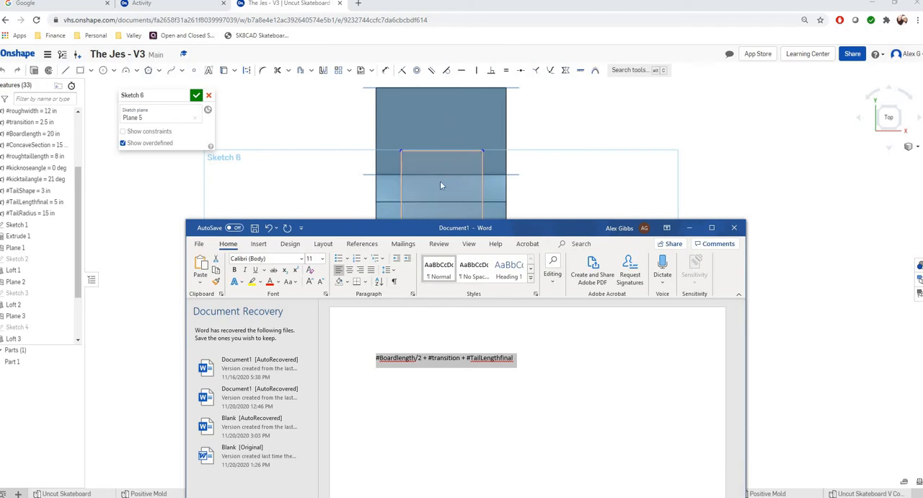
{"action": "left_click_drag", "start_coordinate": [454, 232], "coordinate": [0, 81]}
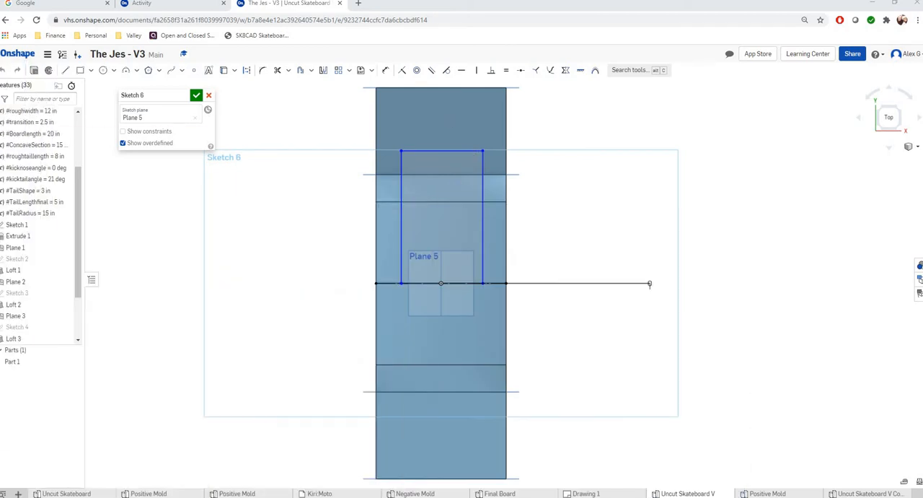
Dimension the distance from the rectangle's upper edge to the projected centre line as #Boardlength/2 + #transition + #TailLengthfinal.
{"action": "left_click", "coordinate": [386, 70]}
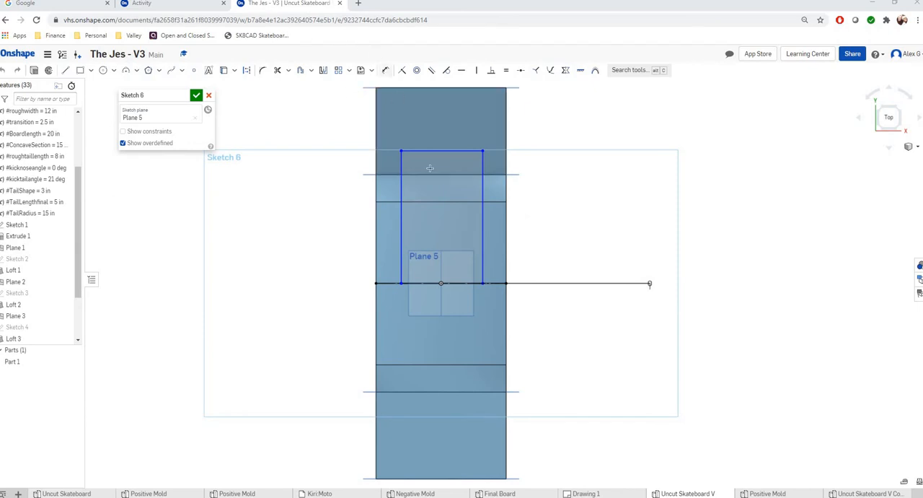
{"action": "left_click", "coordinate": [411, 282]}
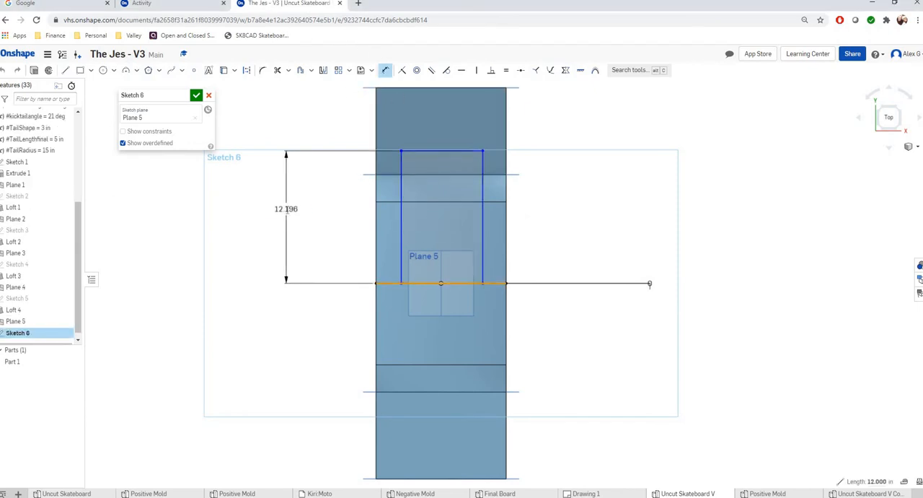
{"action": "left_click", "coordinate": [286, 209]}
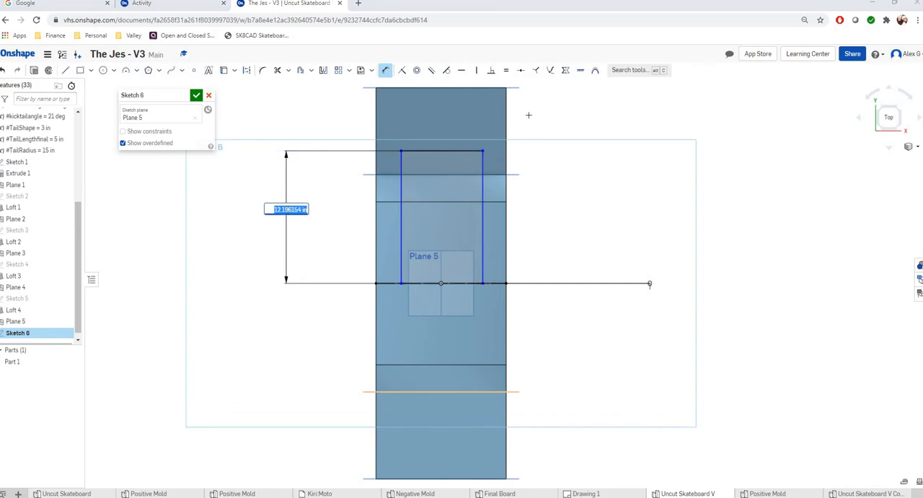
{"action": "left_click_drag", "start_coordinate": [527, 115], "coordinate": [517, 113]}
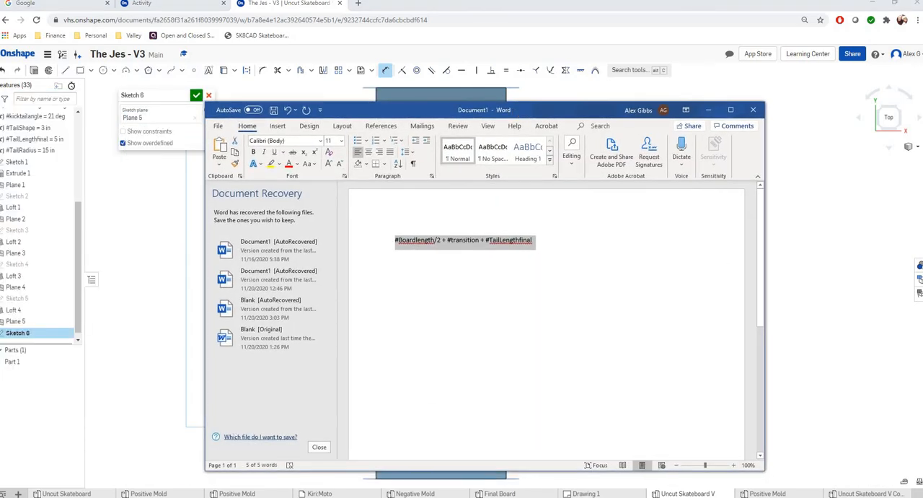
{"action": "key", "text": "alt+Tab"}
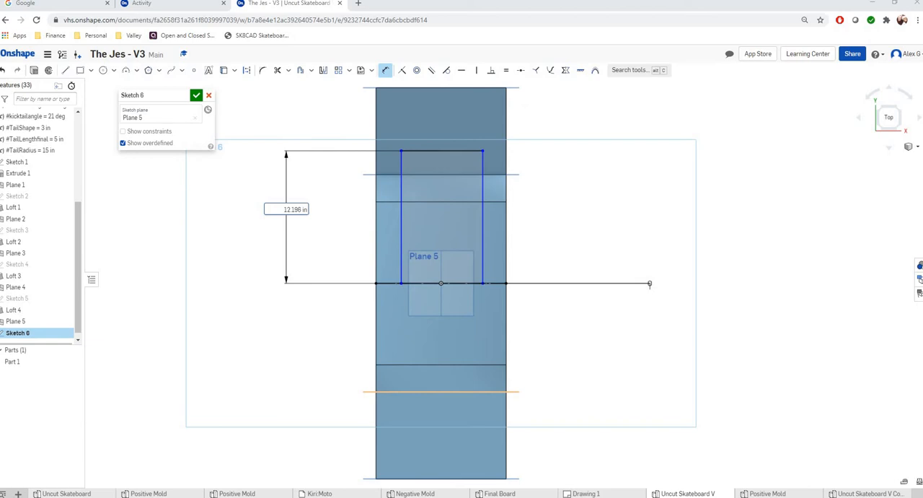
{"action": "left_click", "coordinate": [282, 209]}
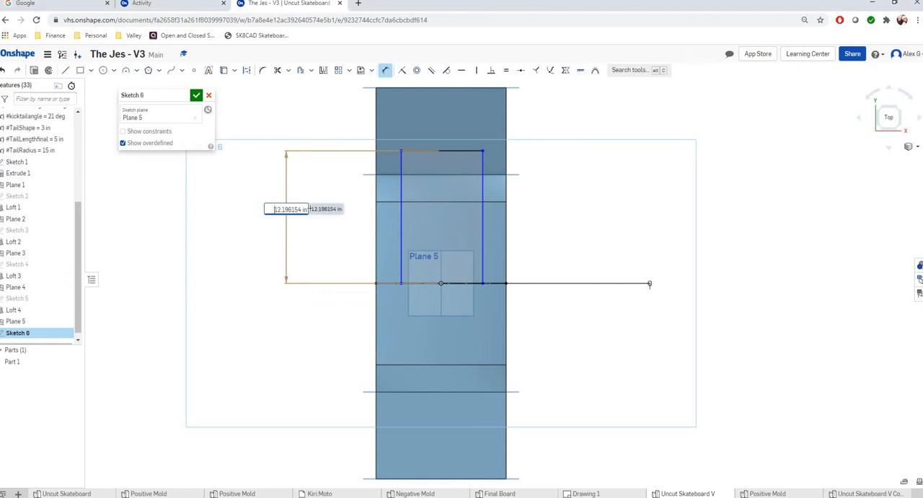
{"action": "left_click_drag", "start_coordinate": [310, 209], "coordinate": [343, 245]}
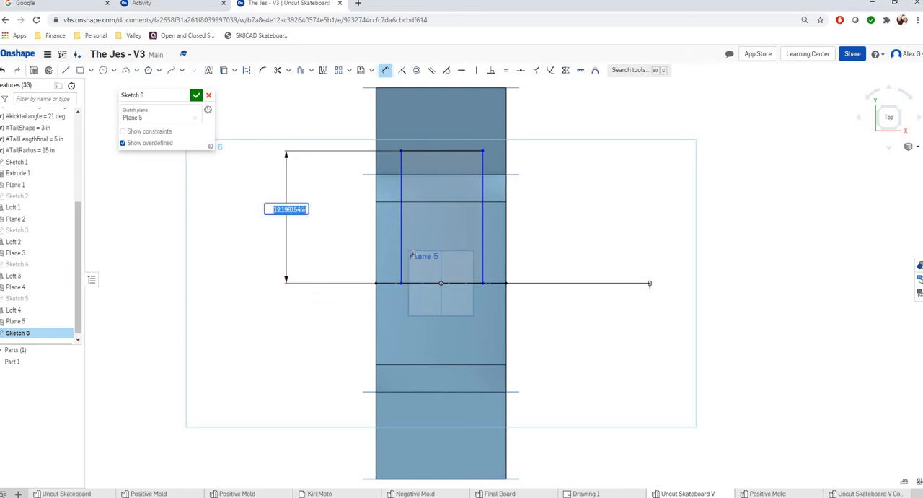
{"action": "type", "text": "#TailLengthfinal"}
{"action": "key", "text": "Return"}
{"action": "key", "text": "Return"}
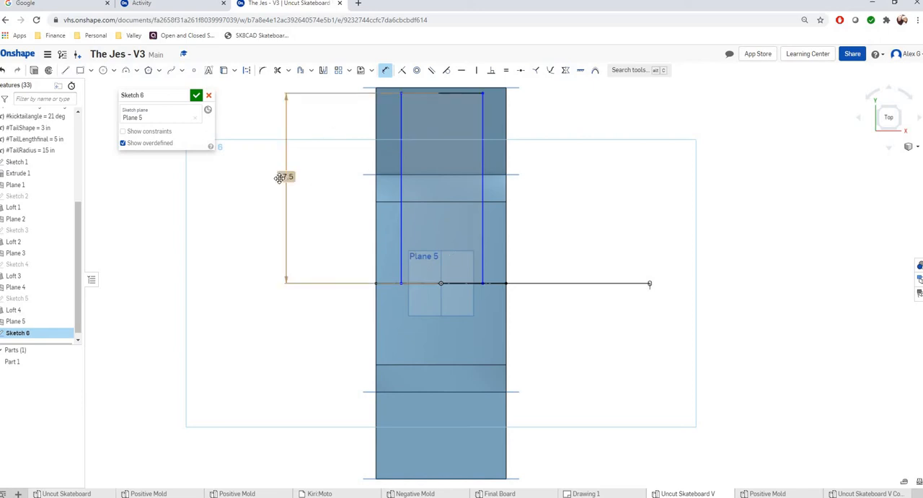
Try the TailLengthfinal variable at 6 in and restore it to 5 in.
{"action": "double_click", "coordinate": [59, 140]}
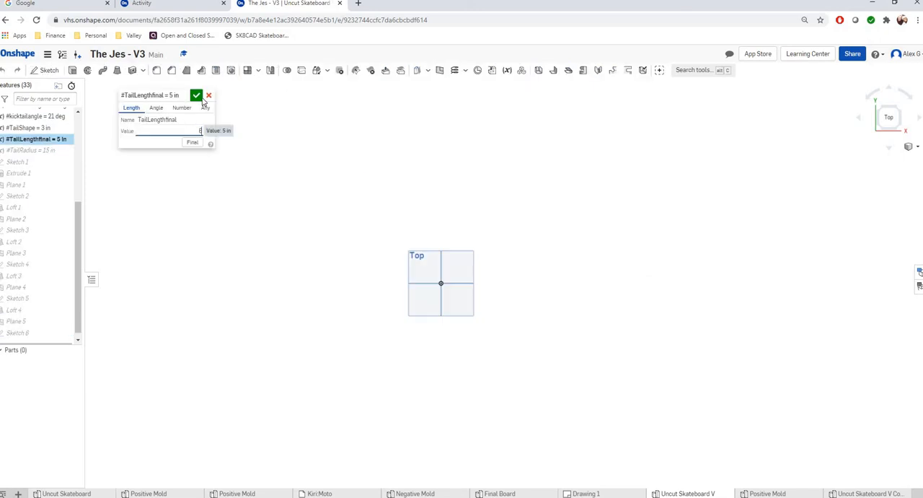
{"action": "left_click", "coordinate": [197, 95]}
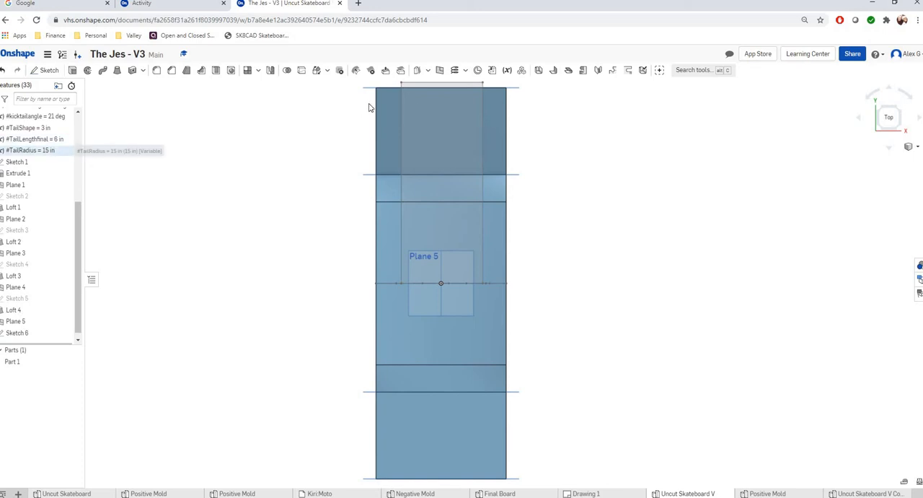
{"action": "double_click", "coordinate": [57, 140]}
{"action": "type", "text": "6"}
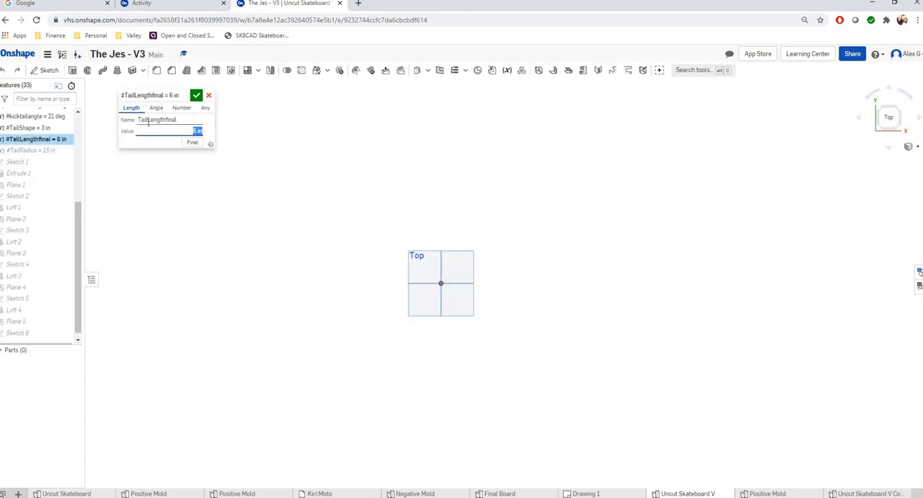
{"action": "left_click", "coordinate": [200, 99]}
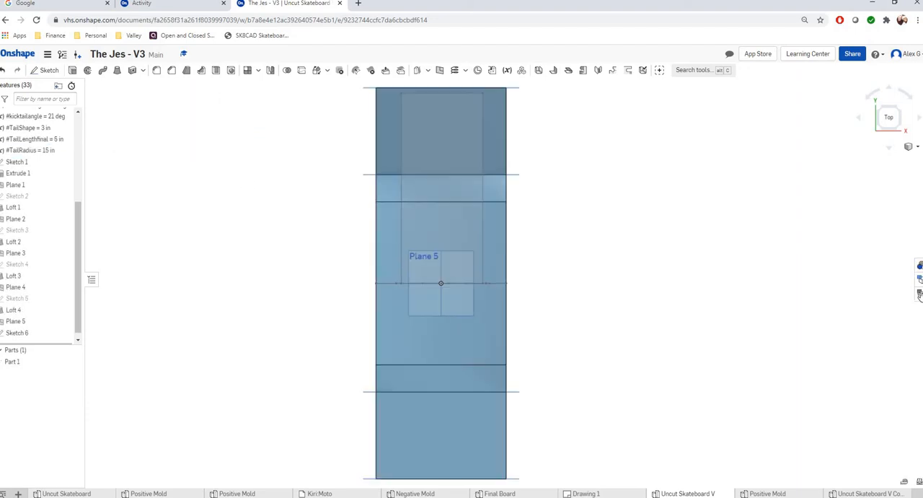
Check the rectangle above the board in 3D and reopen Sketch 6 for editing.
{"action": "left_click", "coordinate": [878, 132]}
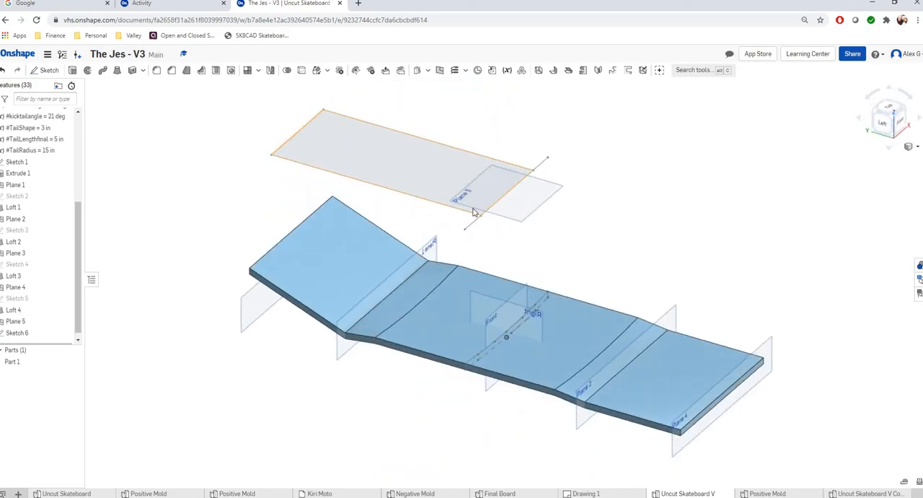
{"action": "left_click", "coordinate": [893, 106]}
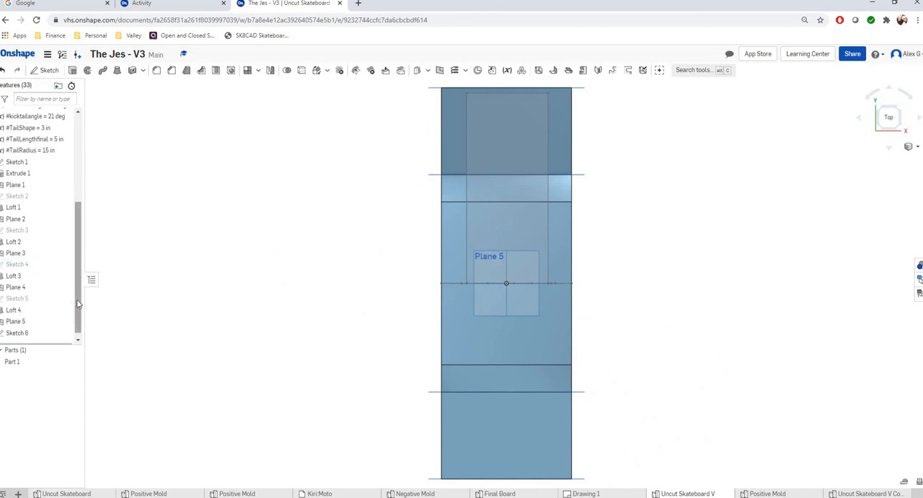
{"action": "double_click", "coordinate": [47, 332]}
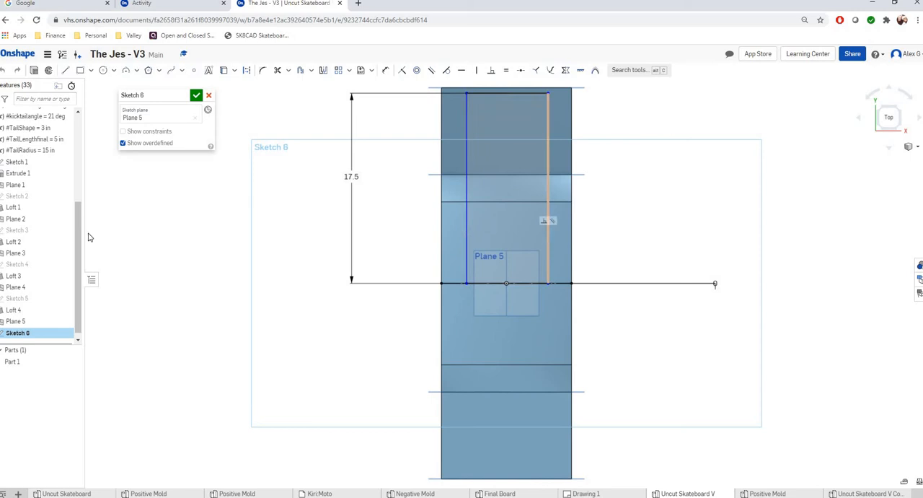
{"action": "scroll", "coordinate": [54, 209], "scroll_direction": "up", "scroll_amount": 4}
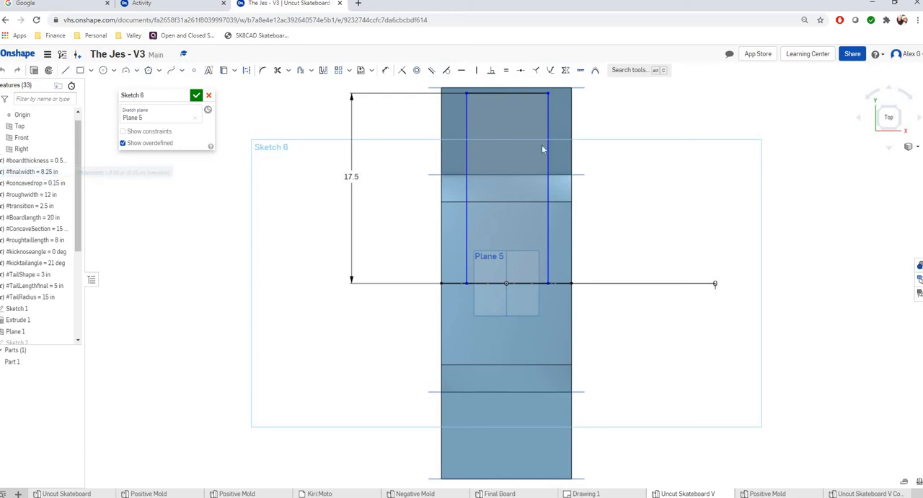
{"action": "left_click", "coordinate": [514, 366]}
{"action": "left_click", "coordinate": [300, 316]}
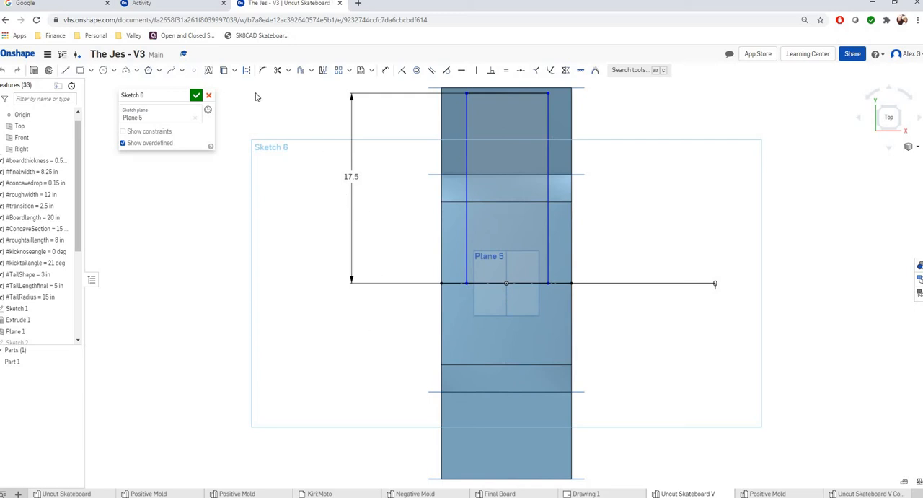
Dimension the rectangle's width between its two long sides as #finalwidth.
{"action": "left_click", "coordinate": [385, 70]}
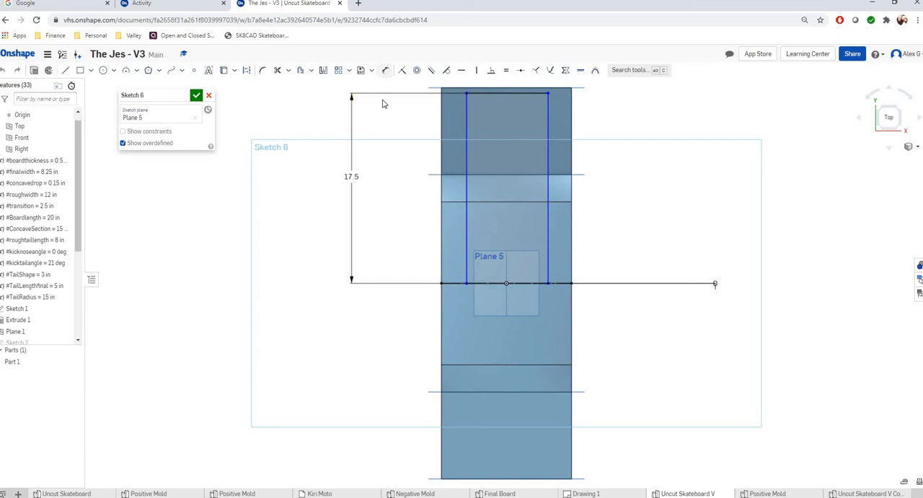
{"action": "left_click", "coordinate": [468, 230]}
{"action": "left_click", "coordinate": [548, 212]}
{"action": "left_click", "coordinate": [392, 221]}
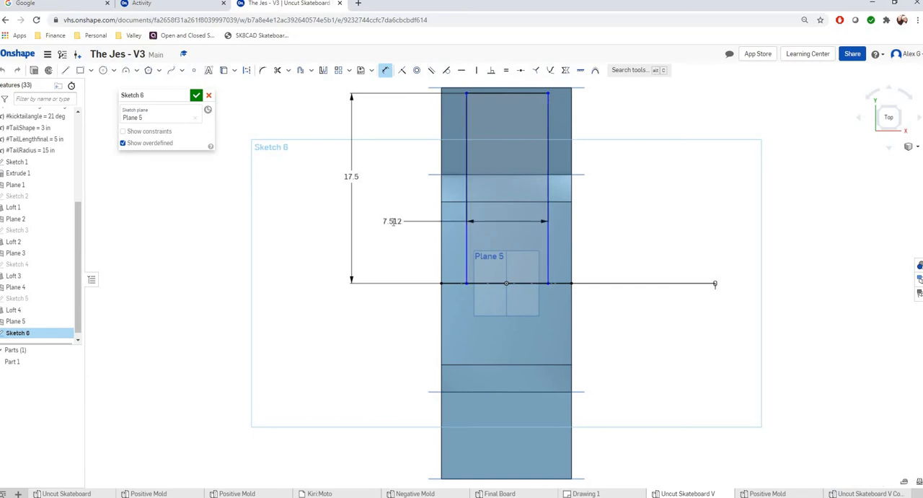
{"action": "type", "text": "#"}
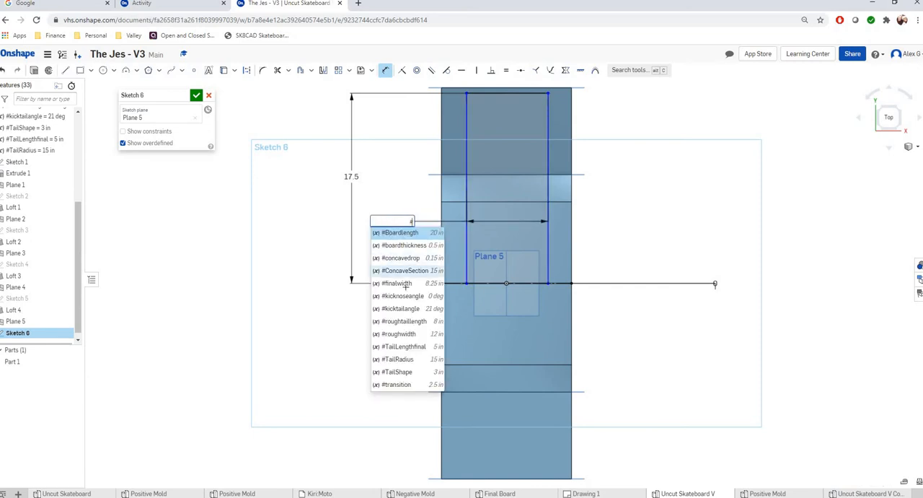
{"action": "left_click", "coordinate": [405, 283]}
{"action": "key", "text": "Return"}
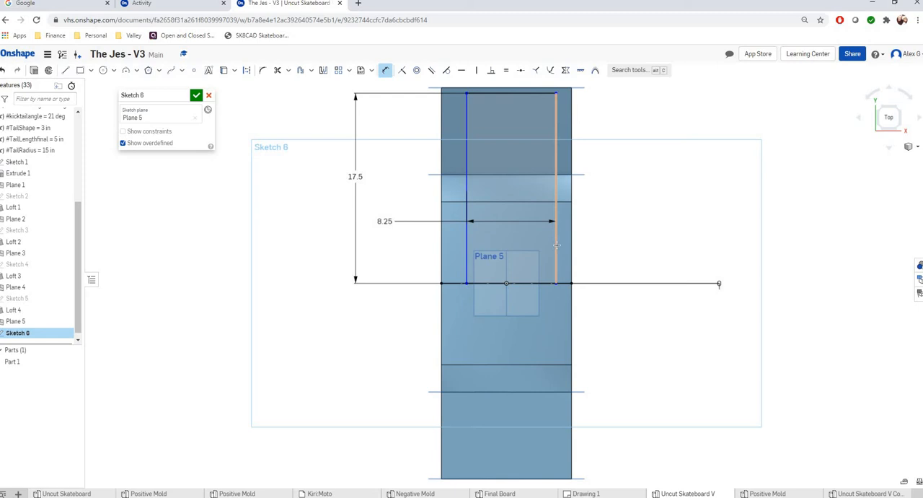
Dimension the gap between the rectangle's right side and the board's right edge as #roughwidth-#finalwidth.
{"action": "left_click", "coordinate": [572, 245]}
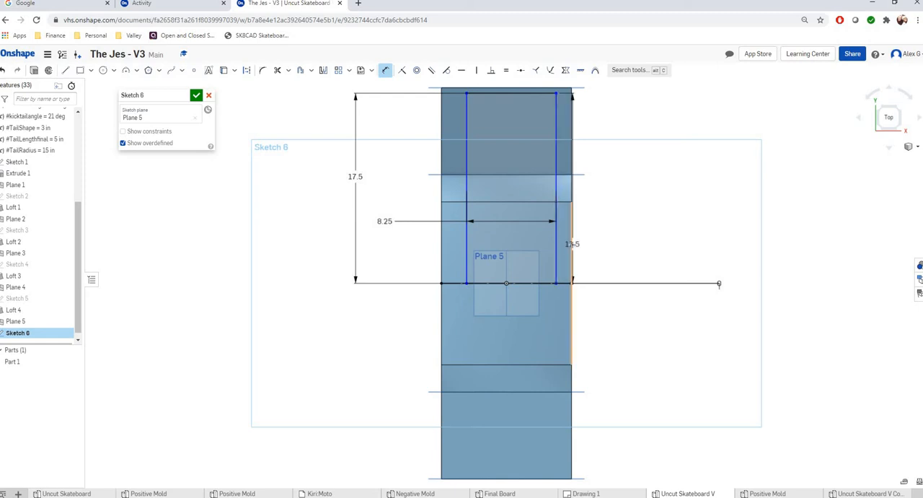
{"action": "left_click", "coordinate": [649, 215]}
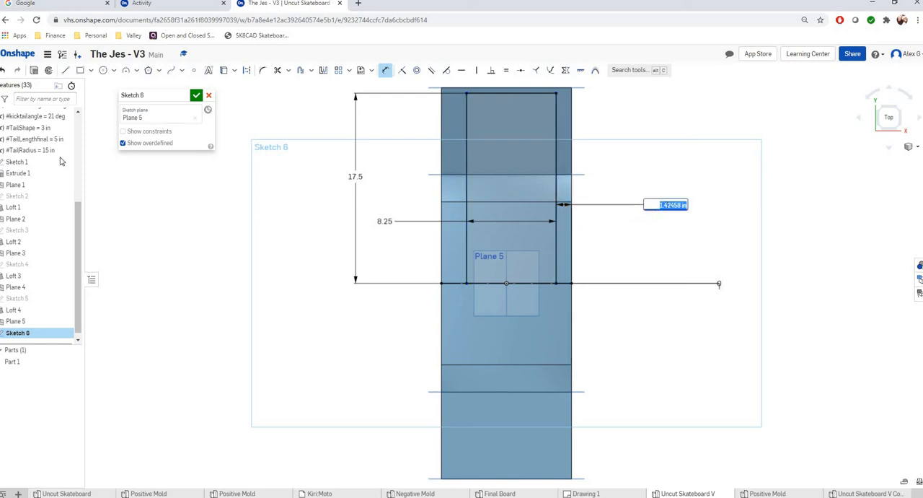
{"action": "left_click_drag", "start_coordinate": [80, 211], "coordinate": [80, 128]}
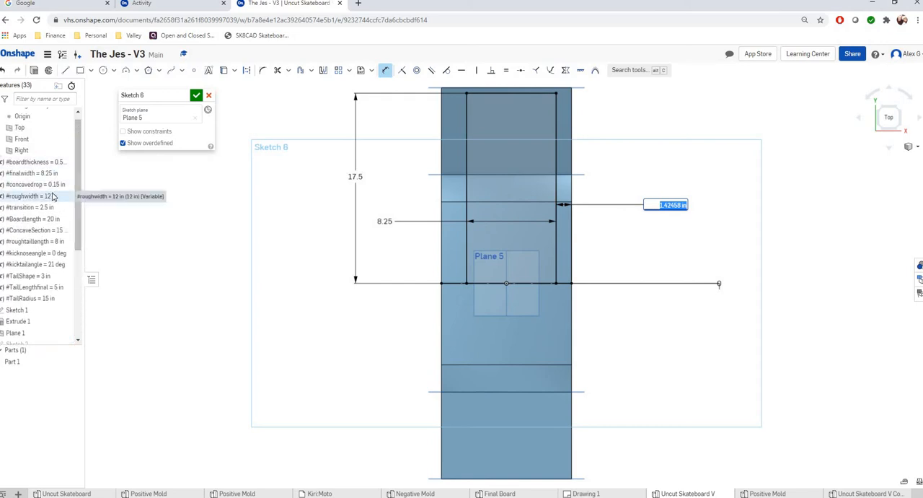
{"action": "type", "text": "#"}
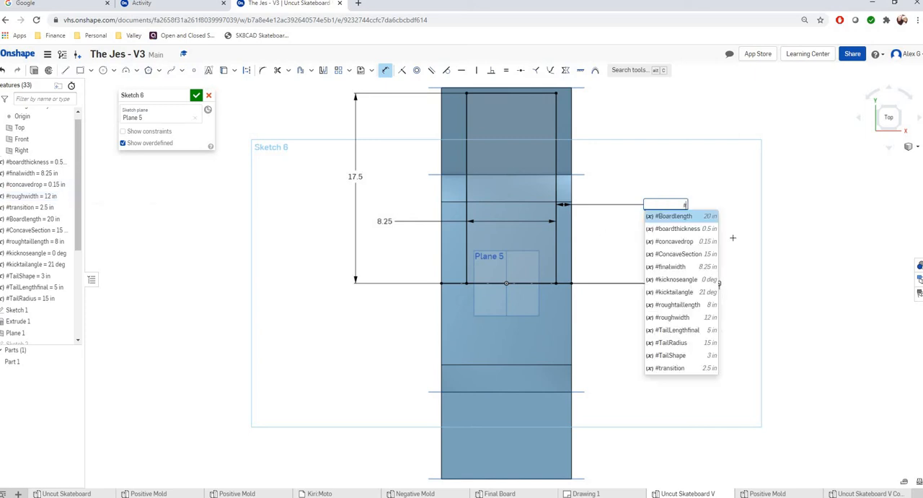
{"action": "left_click", "coordinate": [697, 317]}
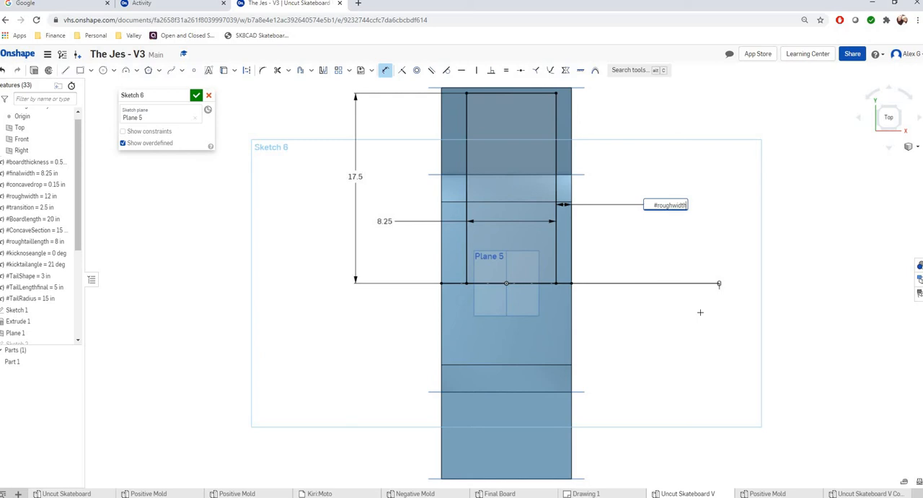
{"action": "type", "text": "-#"}
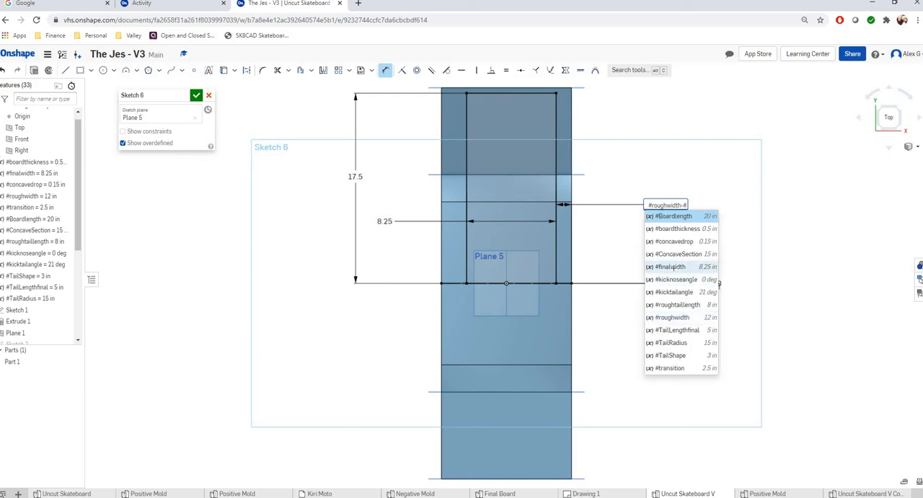
{"action": "type", "text": "fi"}
{"action": "key", "text": "Return"}
{"action": "key", "text": "Return"}
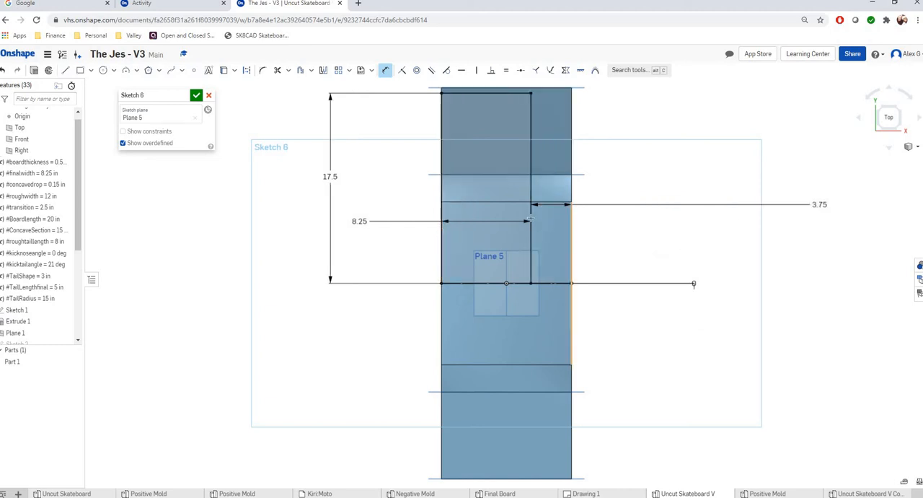
Change the gap dimension between the rectangle's right side and the board's right edge to (#roughwidth-#finalwidth)/2.
{"action": "left_click", "coordinate": [571, 217]}
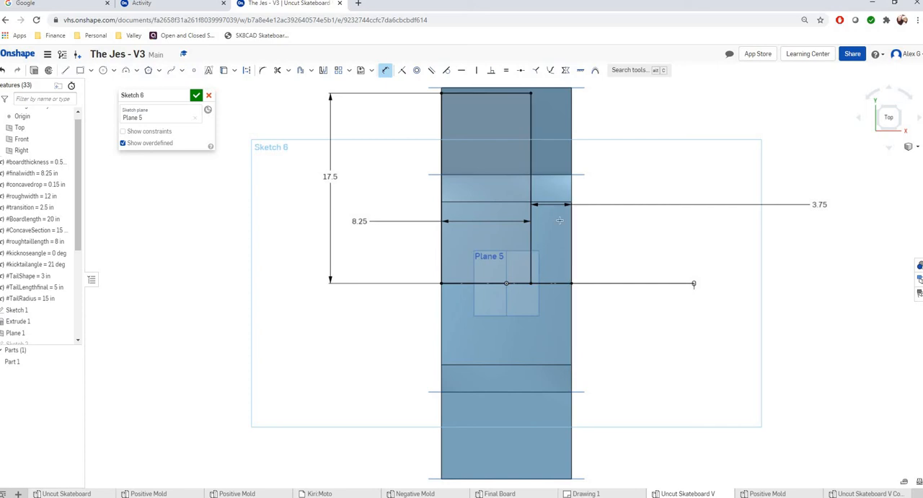
{"action": "double_click", "coordinate": [820, 206]}
{"action": "left_click", "coordinate": [813, 264]}
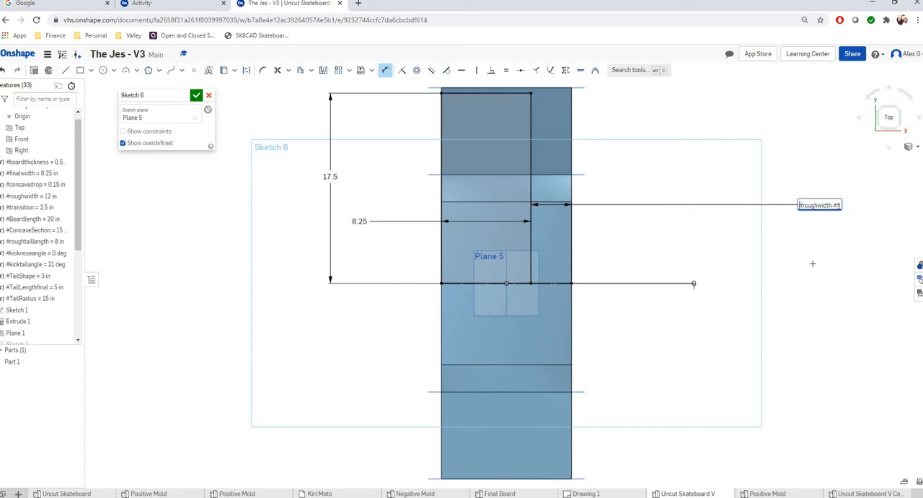
{"action": "type", "text": "("}
{"action": "key", "text": "End"}
{"action": "type", "text": ")/2"}
{"action": "key", "text": "Return"}
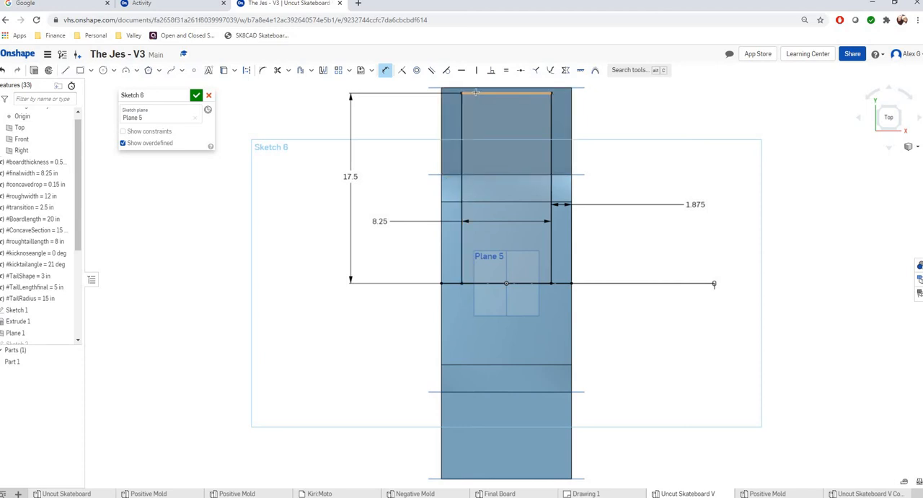
Sketch two arcs across the rectangle's upper corners, about 10.25 in radius on the left and 6.83 in on the right.
{"action": "key", "text": "a"}
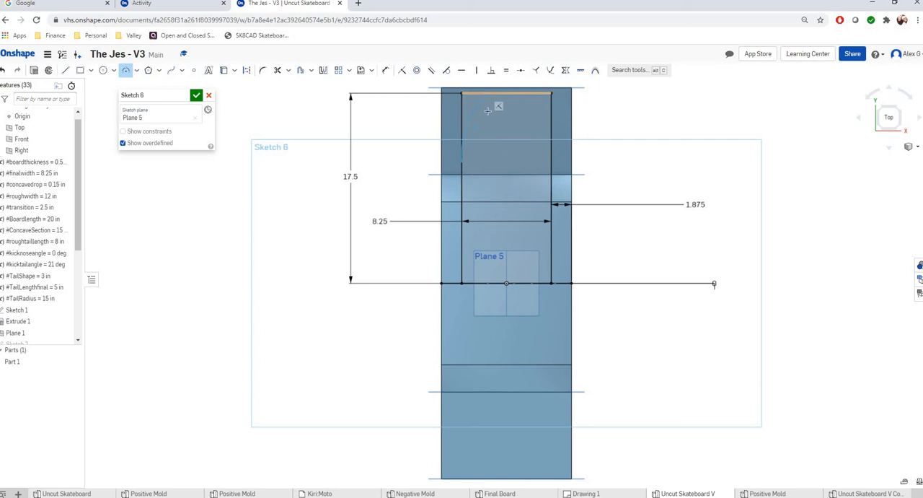
{"action": "left_click", "coordinate": [524, 93]}
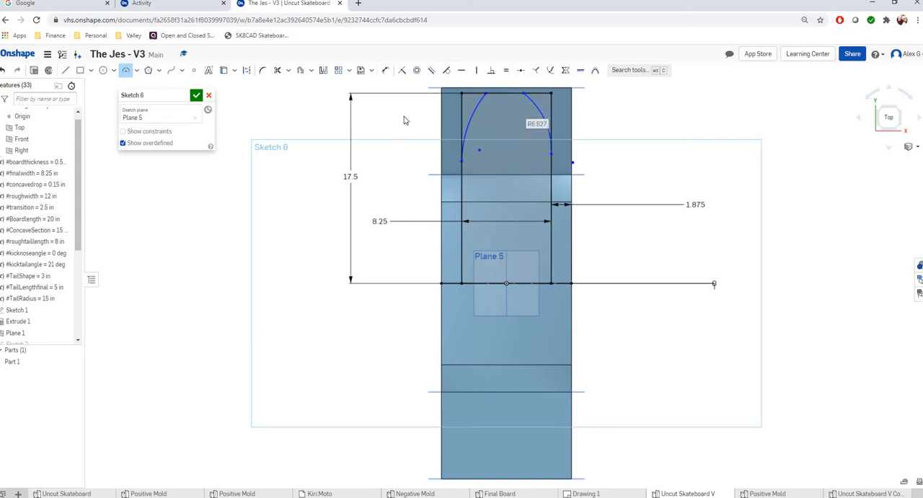
{"action": "right_click", "coordinate": [427, 115]}
{"action": "left_click", "coordinate": [431, 123]}
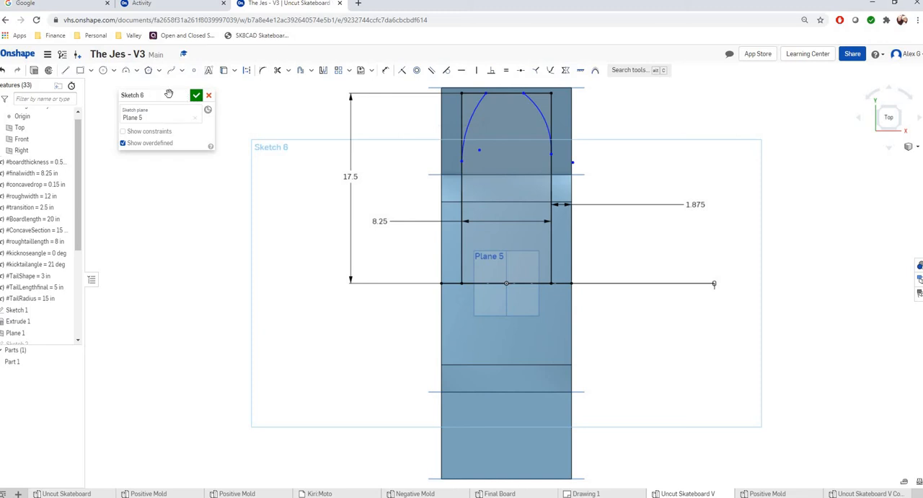
Review the TailShape, TailLengthfinal and TailRadius variables outside the sketch and reopen Sketch 6 for editing.
{"action": "left_click", "coordinate": [196, 94]}
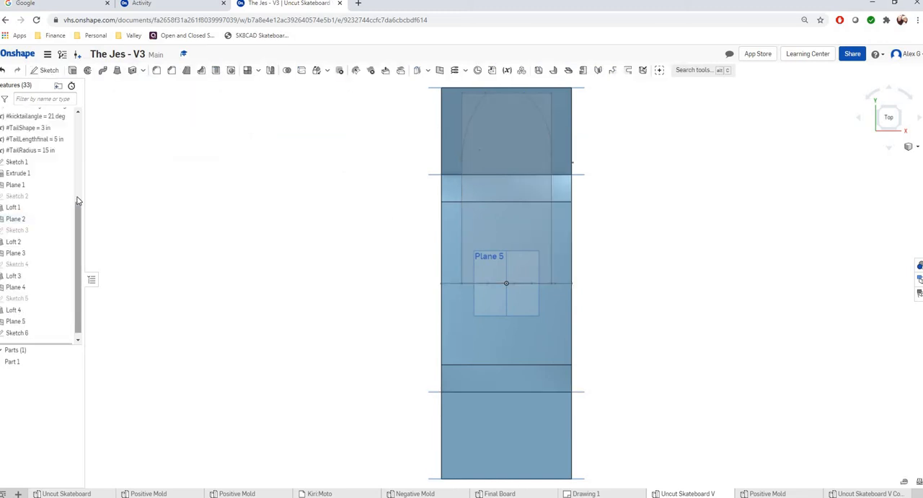
{"action": "scroll", "coordinate": [78, 200], "scroll_direction": "up", "scroll_amount": 3}
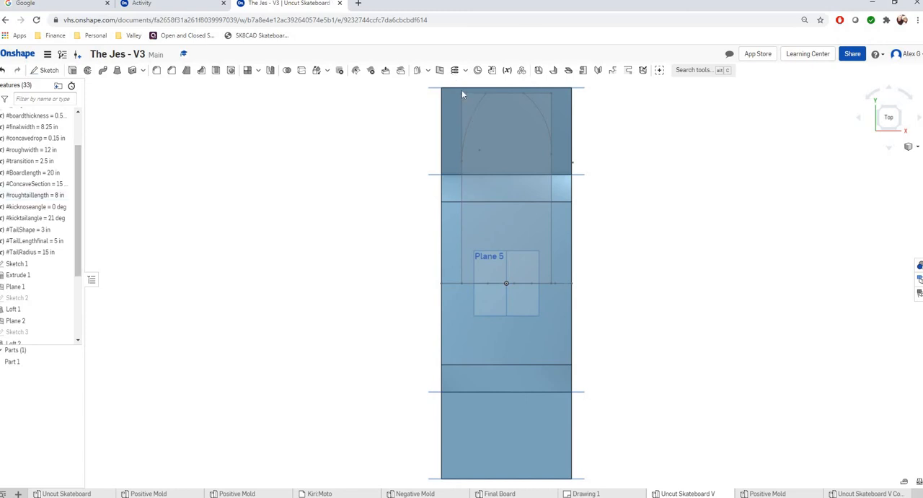
{"action": "left_click", "coordinate": [462, 161]}
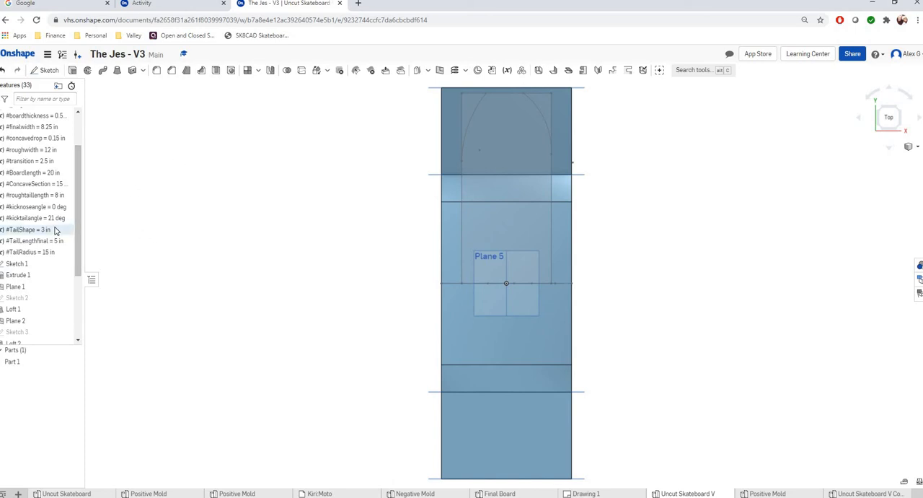
{"action": "scroll", "coordinate": [38, 243], "scroll_direction": "up", "scroll_amount": 2}
{"action": "scroll", "coordinate": [38, 243], "scroll_direction": "down", "scroll_amount": 2}
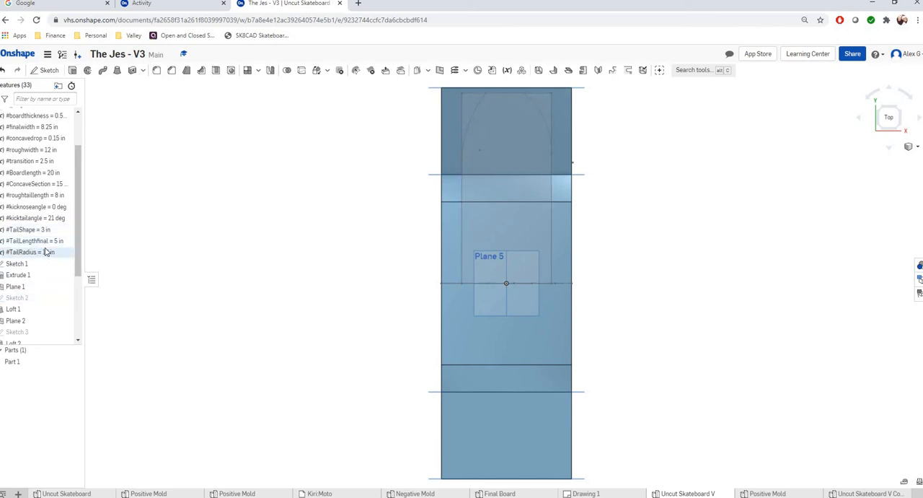
{"action": "left_click", "coordinate": [47, 230]}
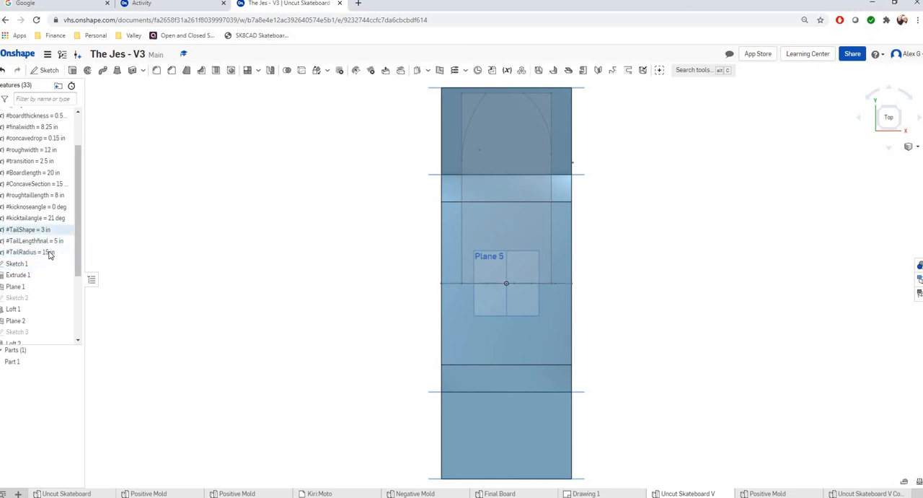
{"action": "scroll", "coordinate": [43, 317], "scroll_direction": "down", "scroll_amount": 3}
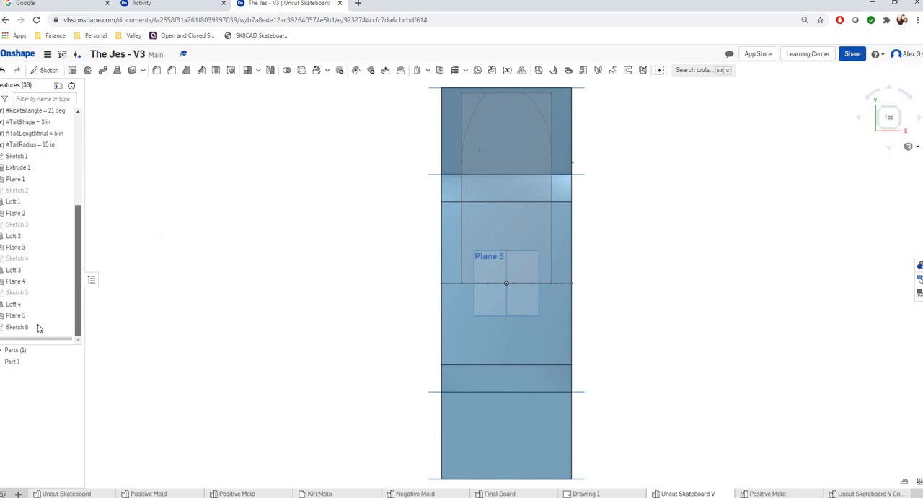
{"action": "left_click", "coordinate": [38, 327]}
{"action": "double_click", "coordinate": [497, 222]}
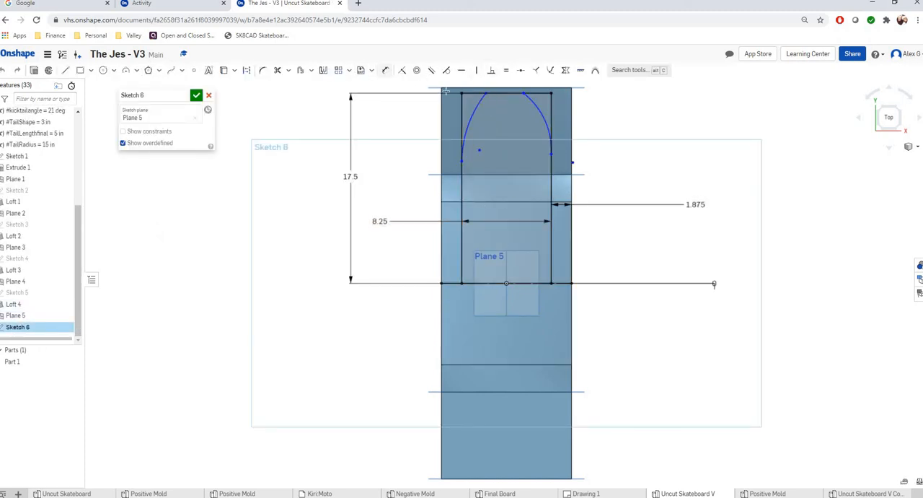
Dimension the vertical distance from the rectangle's upper-left corner to the left arc's lower end as #TailLengthfinal.
{"action": "left_click", "coordinate": [385, 70]}
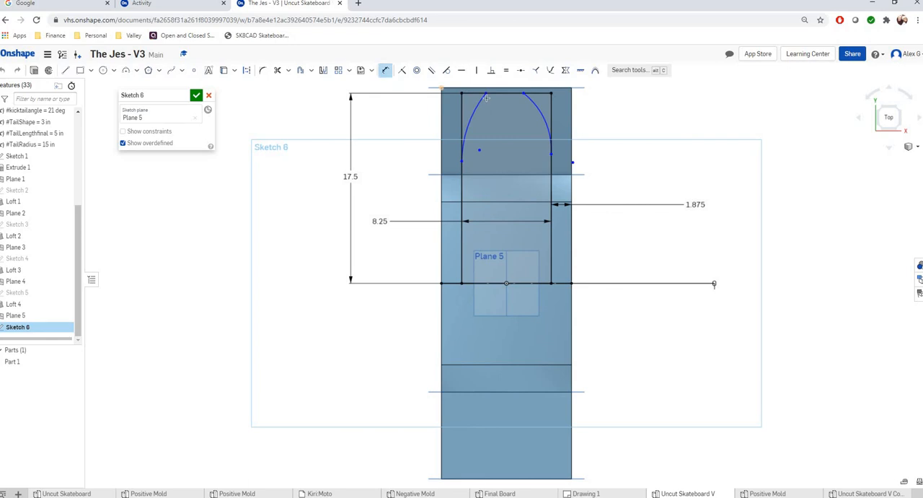
{"action": "left_click", "coordinate": [461, 163]}
{"action": "left_click", "coordinate": [462, 93]}
{"action": "left_click", "coordinate": [408, 135]}
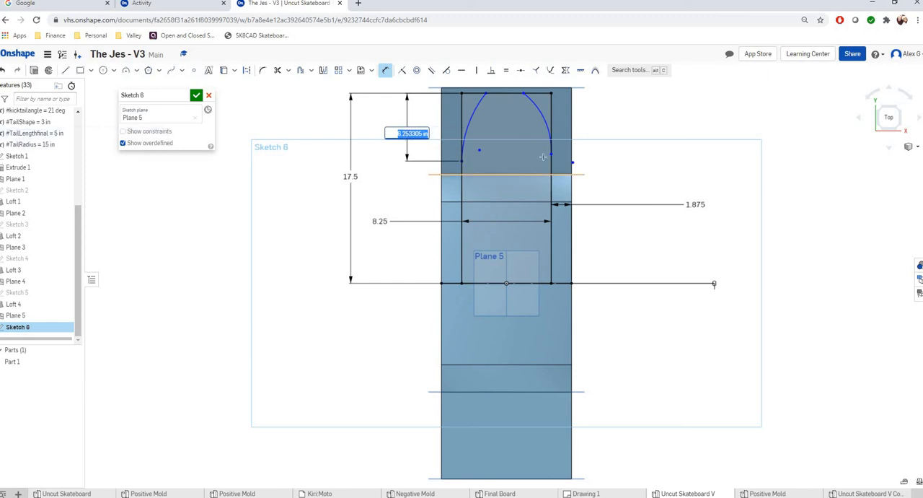
{"action": "type", "text": "#tail"}
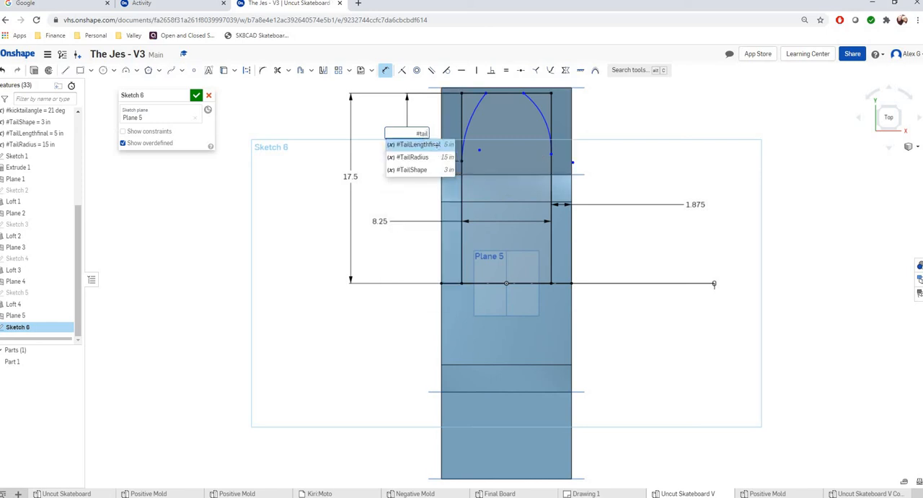
{"action": "left_click", "coordinate": [437, 145]}
{"action": "key", "text": "Return"}
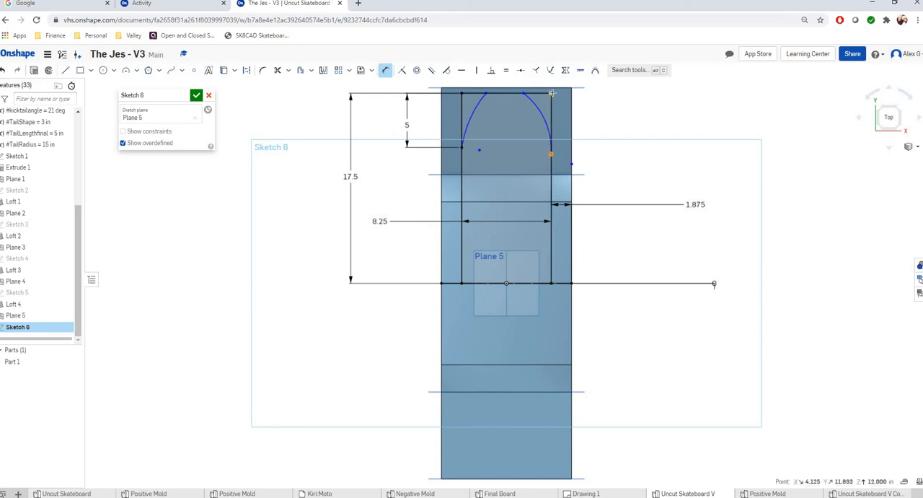
Dimension the vertical distance from the rectangle's upper-right corner to the right arc's lower end as #TailLengthfinal.
{"action": "left_click", "coordinate": [623, 116]}
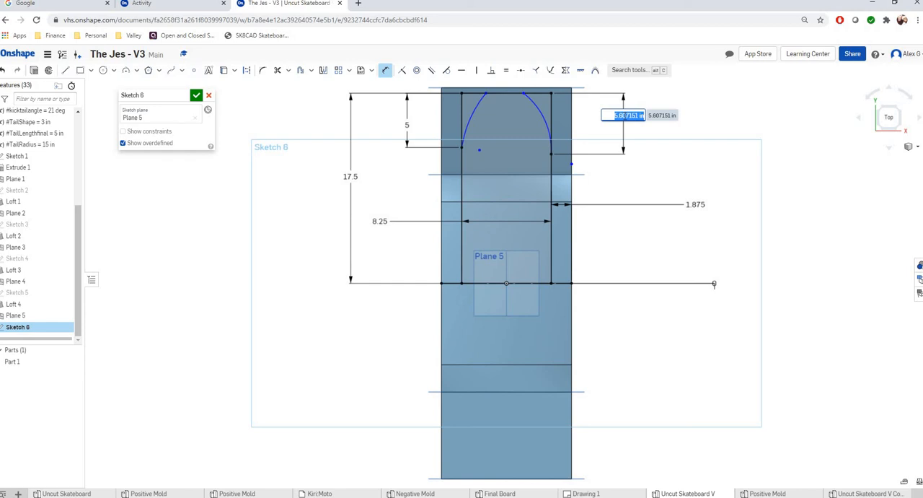
{"action": "type", "text": "#"}
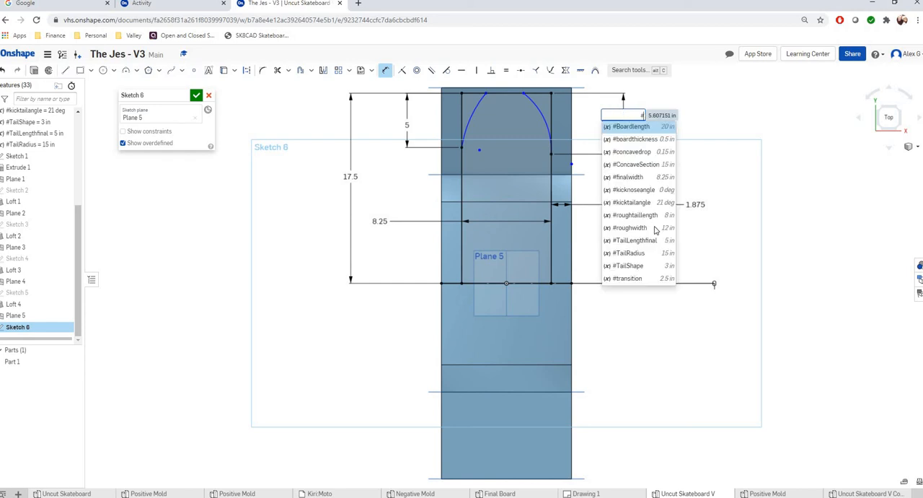
{"action": "key", "text": "Escape"}
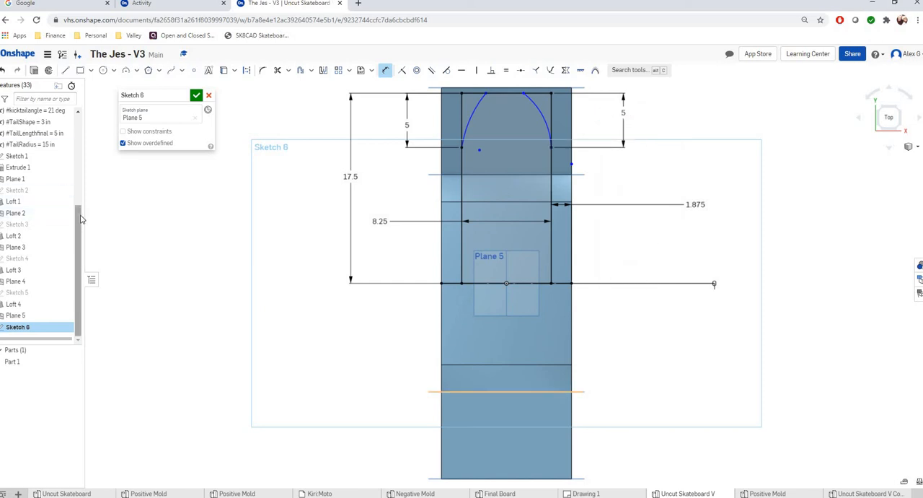
Dimension the horizontal distance from the rectangle's upper-left corner to the left arc's upper end as #TailShape.
{"action": "scroll", "coordinate": [43, 173], "scroll_direction": "up", "scroll_amount": 1}
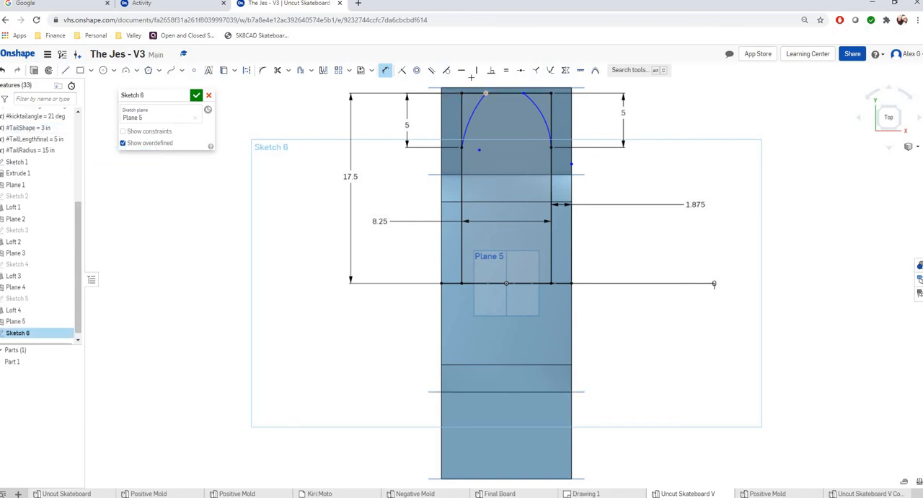
{"action": "left_click", "coordinate": [472, 83]}
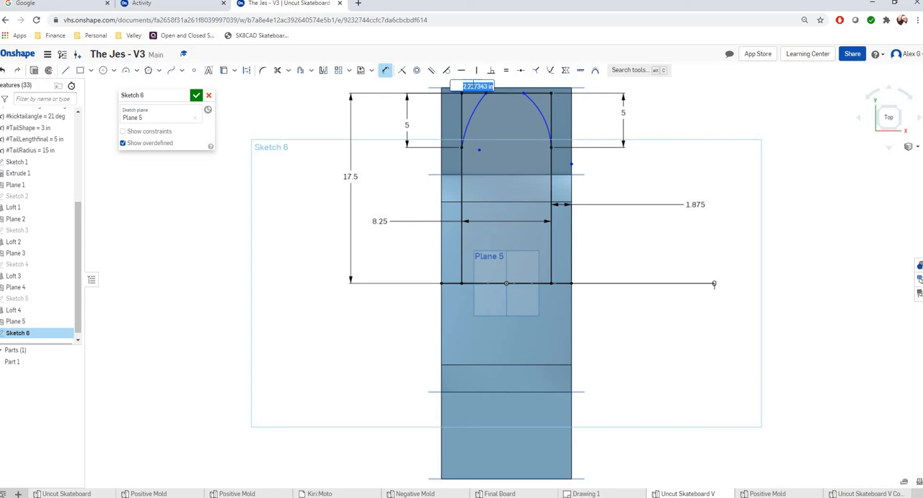
{"action": "type", "text": "#"}
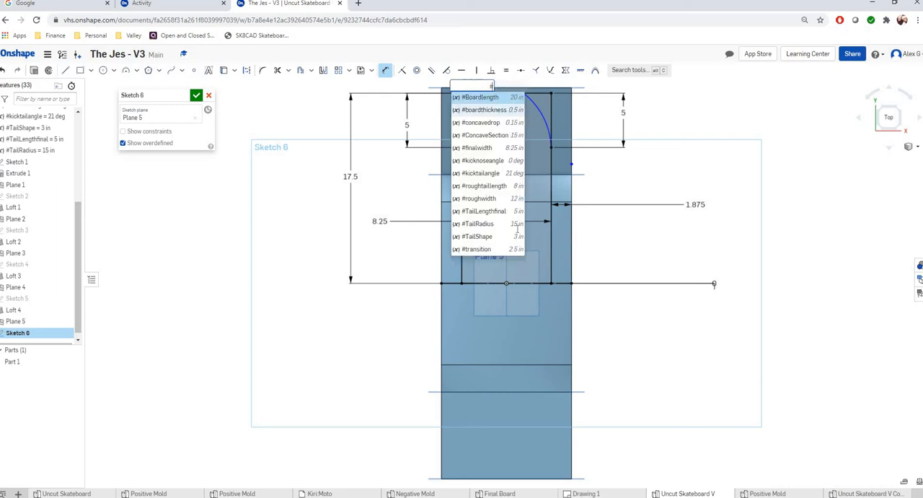
{"action": "left_click", "coordinate": [498, 236]}
{"action": "key", "text": "Return"}
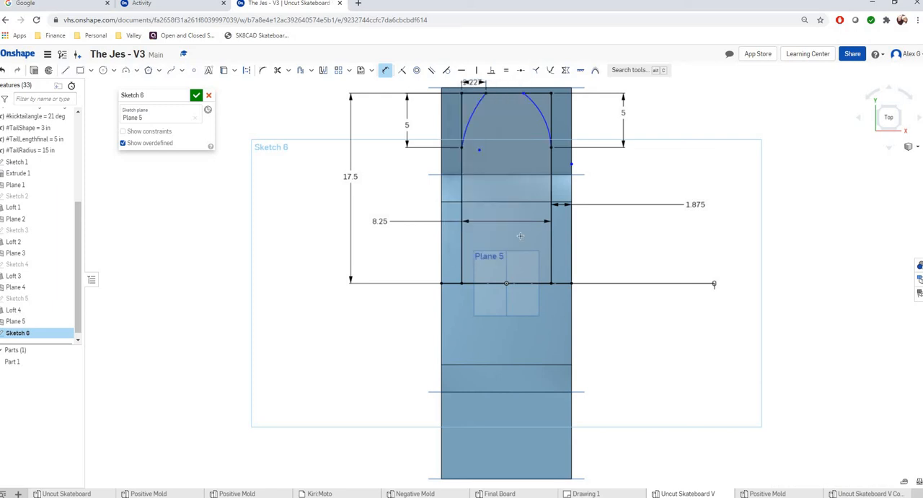
Dimension the horizontal distance from the rectangle's upper-right corner to the right arc's upper end as #TailShape.
{"action": "left_click", "coordinate": [552, 93]}
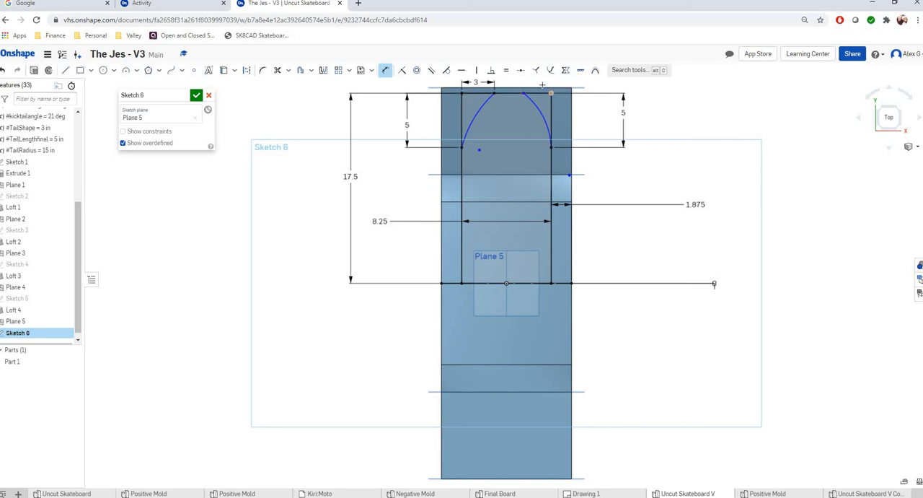
{"action": "left_click", "coordinate": [542, 83]}
{"action": "type", "text": "#"}
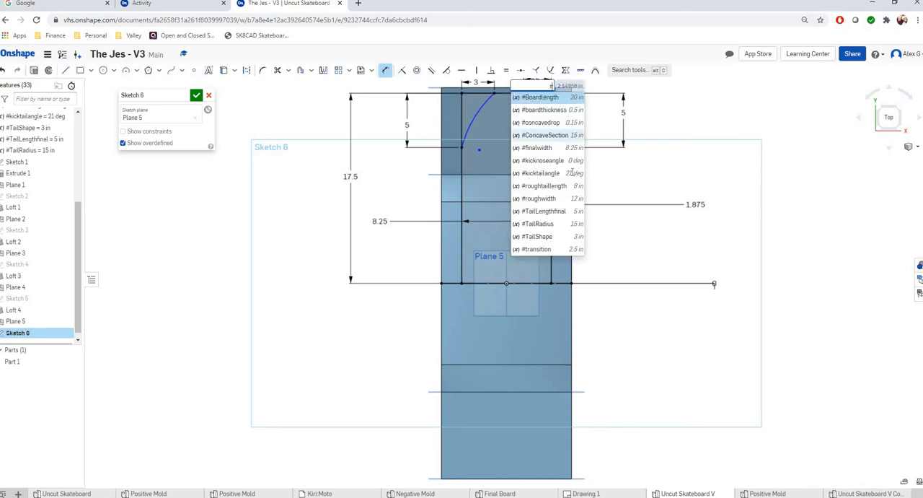
{"action": "left_click", "coordinate": [575, 235]}
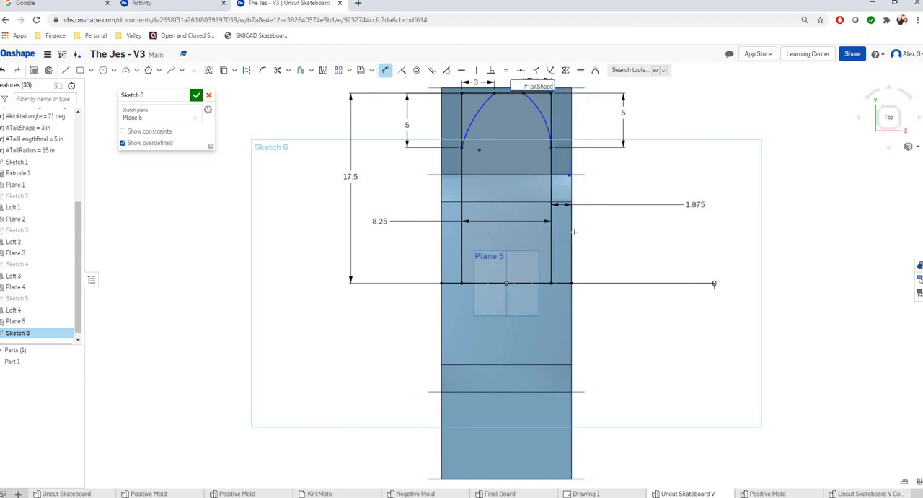
{"action": "key", "text": "Return"}
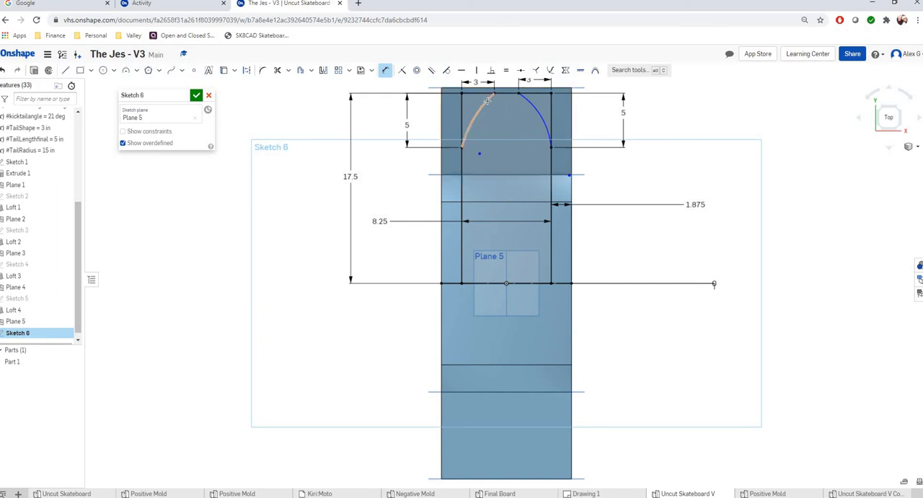
Dimension the left tail arc's radius as #TailRadius.
{"action": "left_click", "coordinate": [468, 130]}
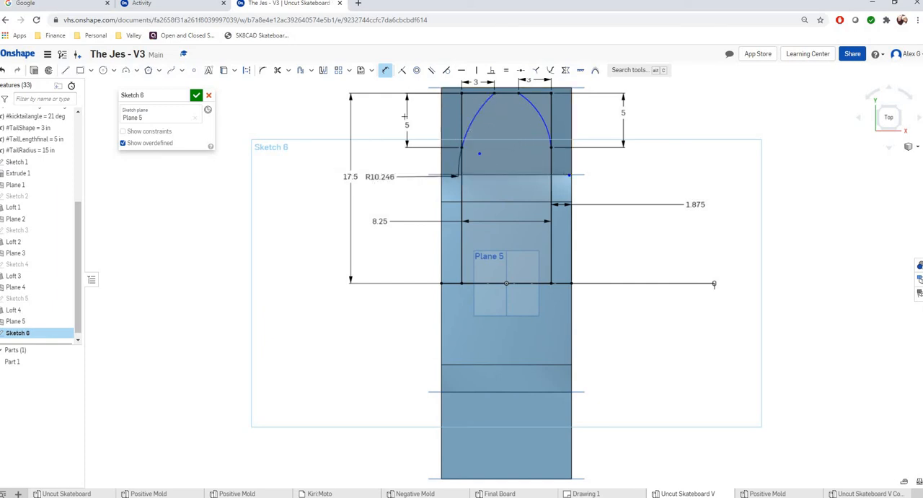
{"action": "left_click", "coordinate": [370, 114]}
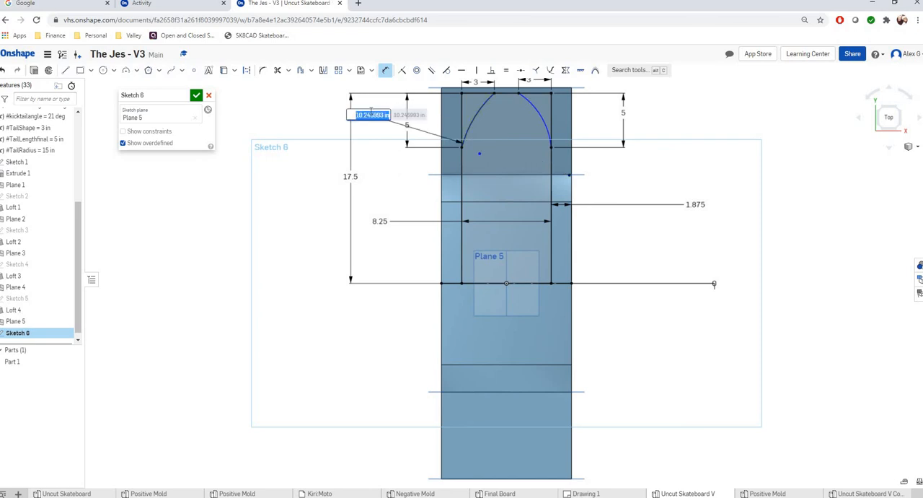
{"action": "type", "text": "#"}
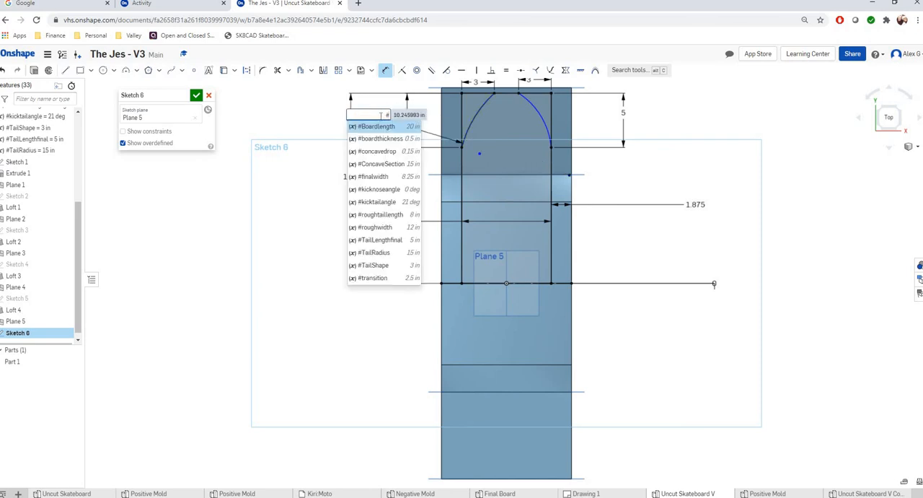
{"action": "left_click", "coordinate": [401, 252]}
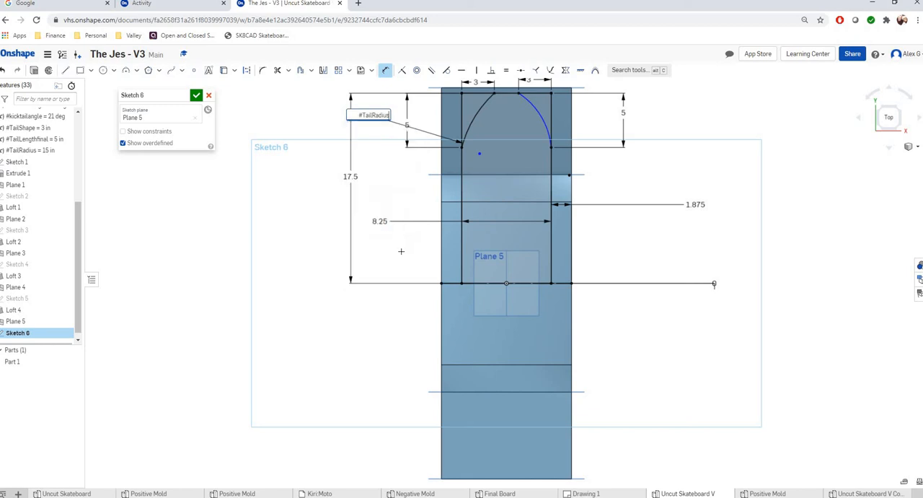
{"action": "key", "text": "Return"}
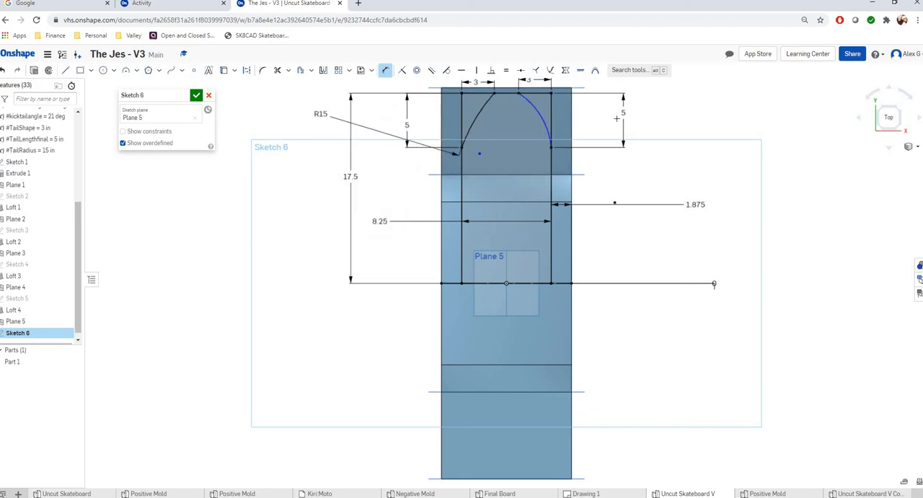
Dimension the right tail arc's radius as #TailRadius.
{"action": "left_click", "coordinate": [549, 125]}
{"action": "left_click", "coordinate": [679, 132]}
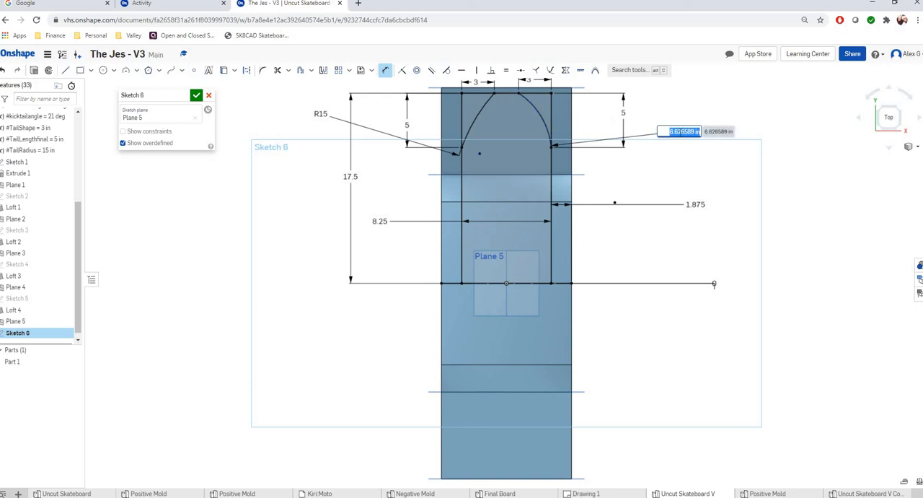
{"action": "type", "text": "#"}
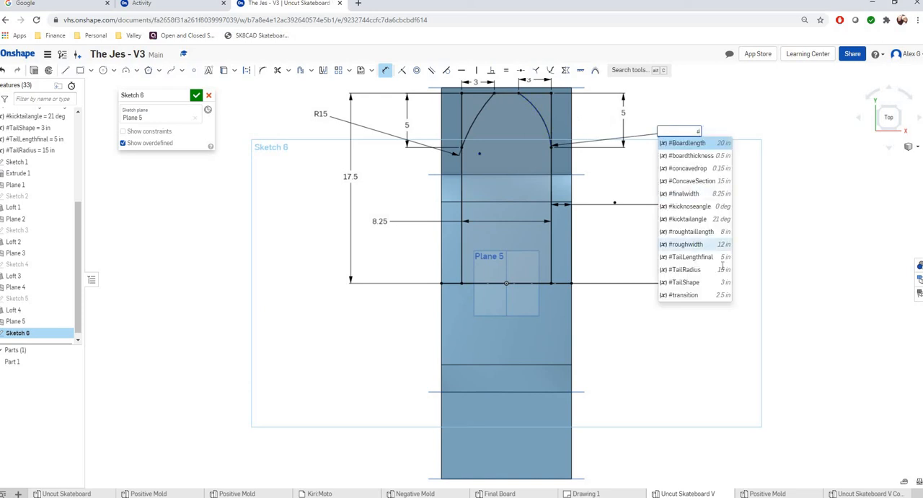
{"action": "left_click", "coordinate": [723, 270]}
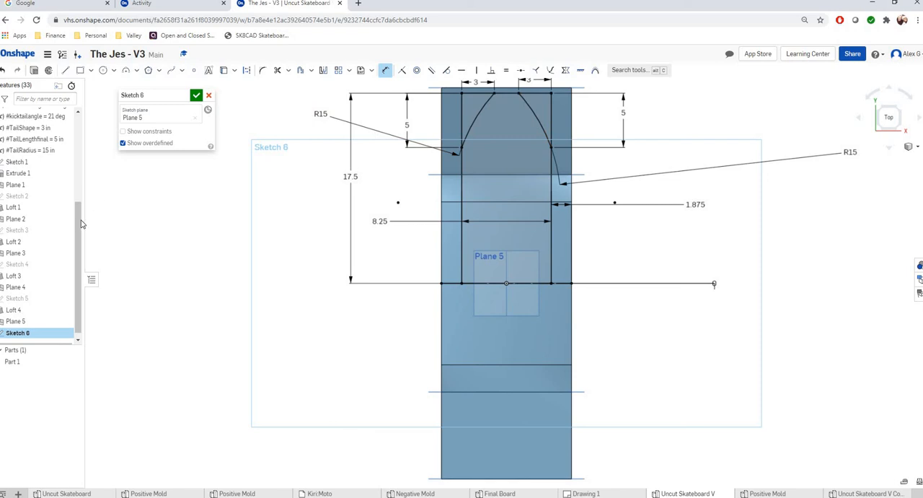
Change the TailRadius variable's value to 8 in.
{"action": "left_click_drag", "start_coordinate": [79, 223], "coordinate": [101, 181]}
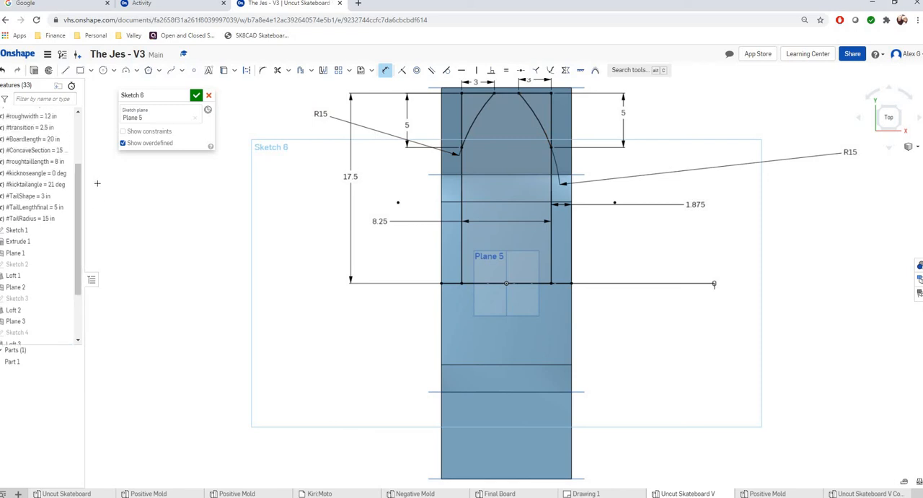
{"action": "double_click", "coordinate": [43, 219]}
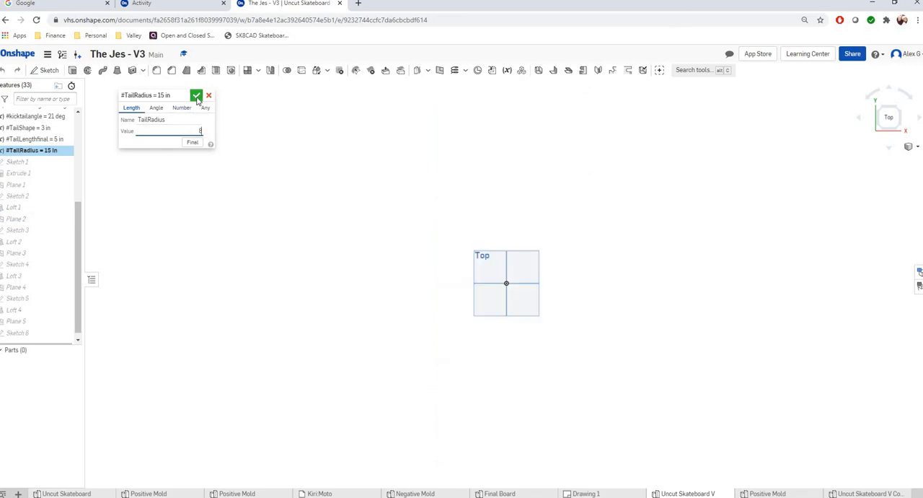
{"action": "left_click", "coordinate": [197, 94]}
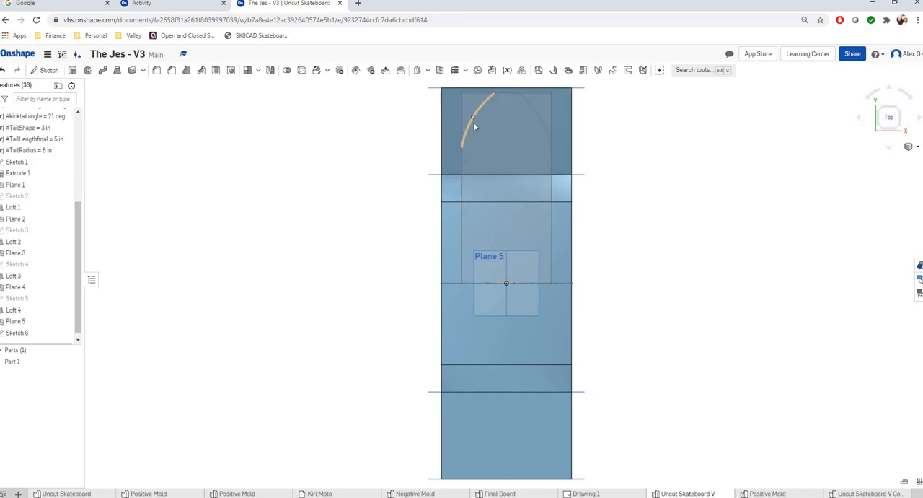
Examine the reshaped tail outline from the top and in an angled 3D view, checking it against the TailShape and TailLengthfinal variables.
{"action": "left_click", "coordinate": [463, 198]}
{"action": "scroll", "coordinate": [523, 119], "scroll_direction": "up", "scroll_amount": 2}
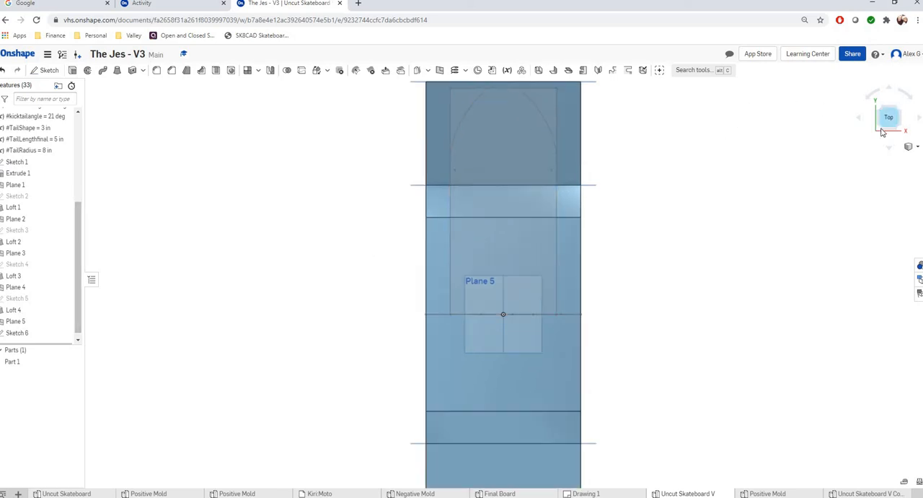
{"action": "left_click", "coordinate": [885, 128]}
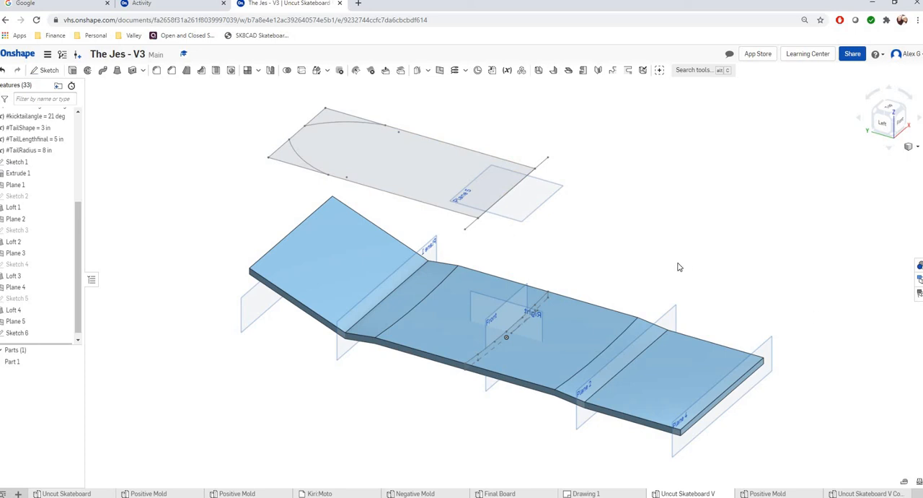
{"action": "scroll", "coordinate": [77, 231], "scroll_direction": "up", "scroll_amount": 2}
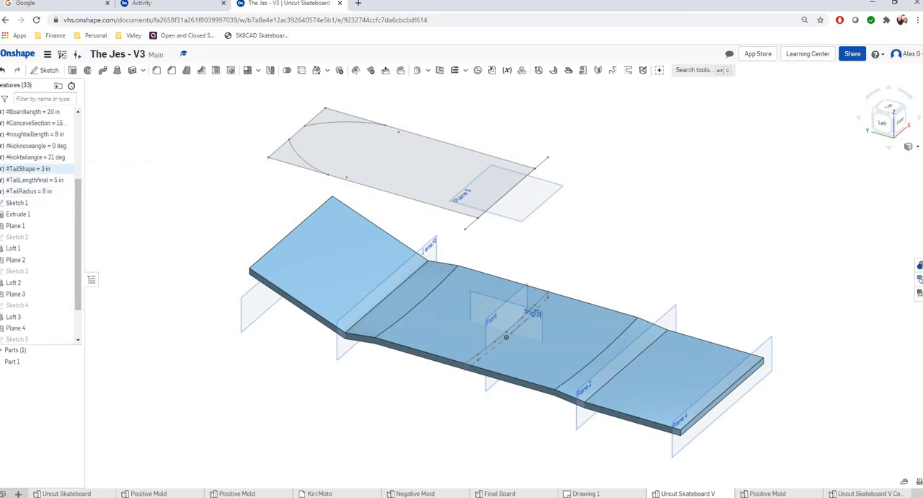
{"action": "left_click", "coordinate": [41, 171]}
{"action": "left_click", "coordinate": [37, 181]}
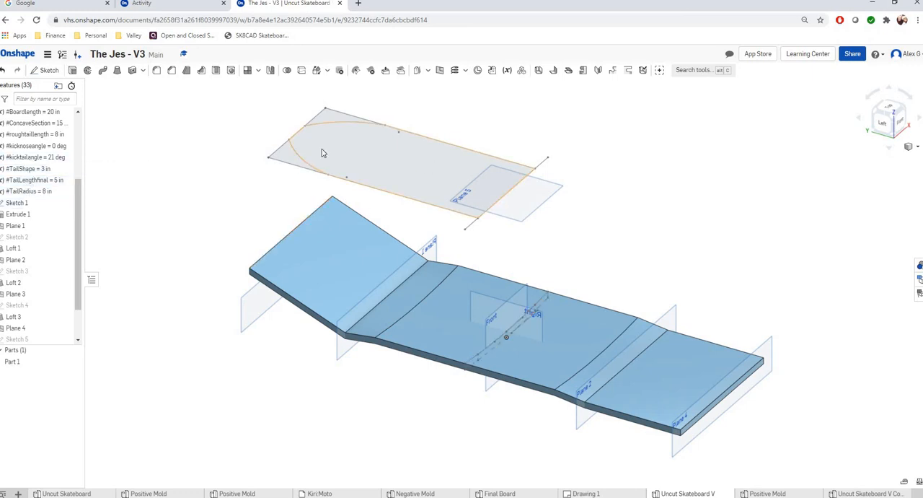
{"action": "left_click", "coordinate": [290, 149]}
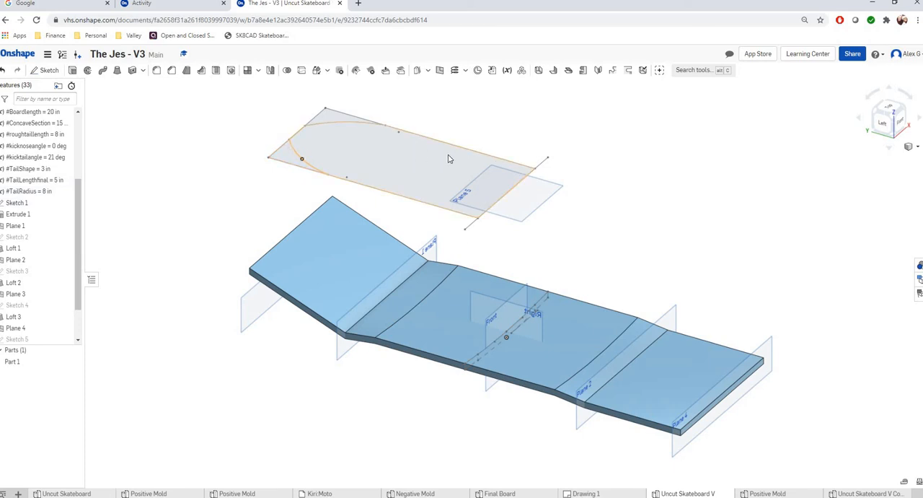